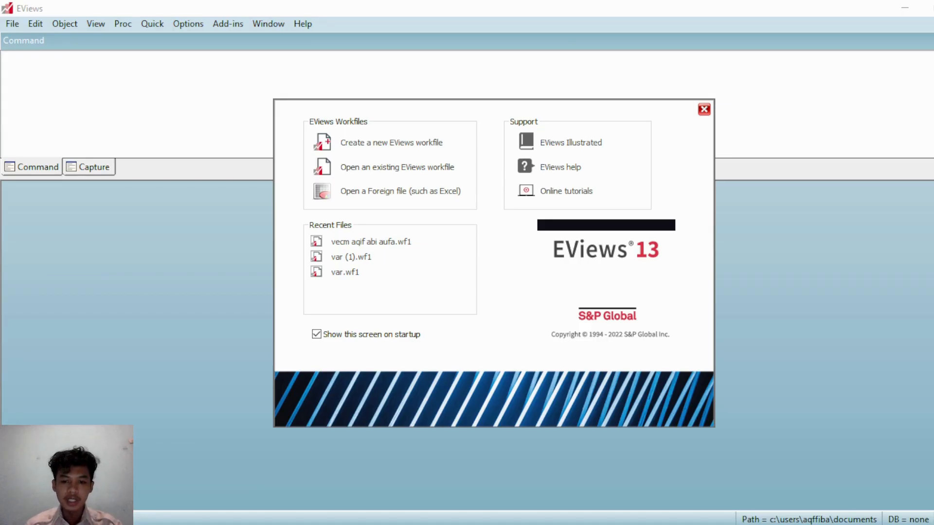
# Switch to the Excel workbook and copy the Indonesian time series values for all three variables, range B3:D32
pyautogui.hotkey('alt', 'Tab')
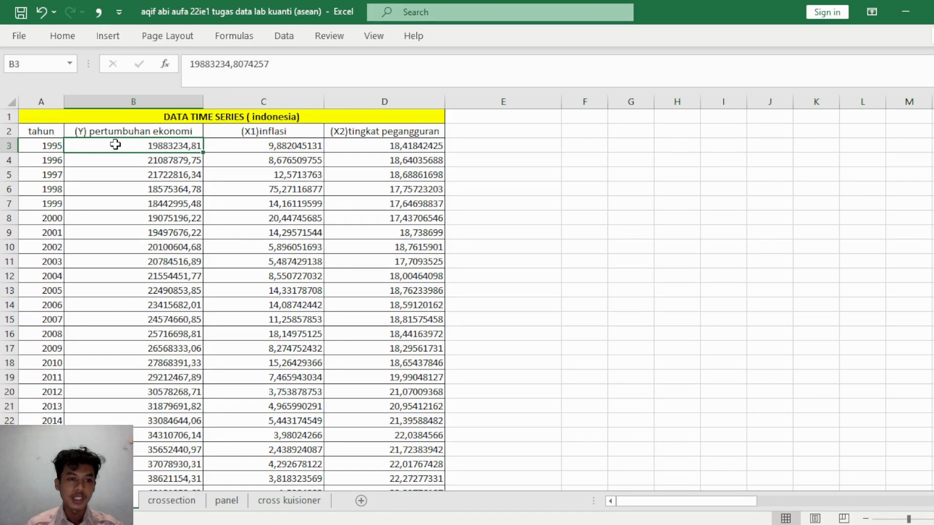
pyautogui.moveTo(137, 150); pyautogui.dragTo(390, 508)
pyautogui.click(346, 402)
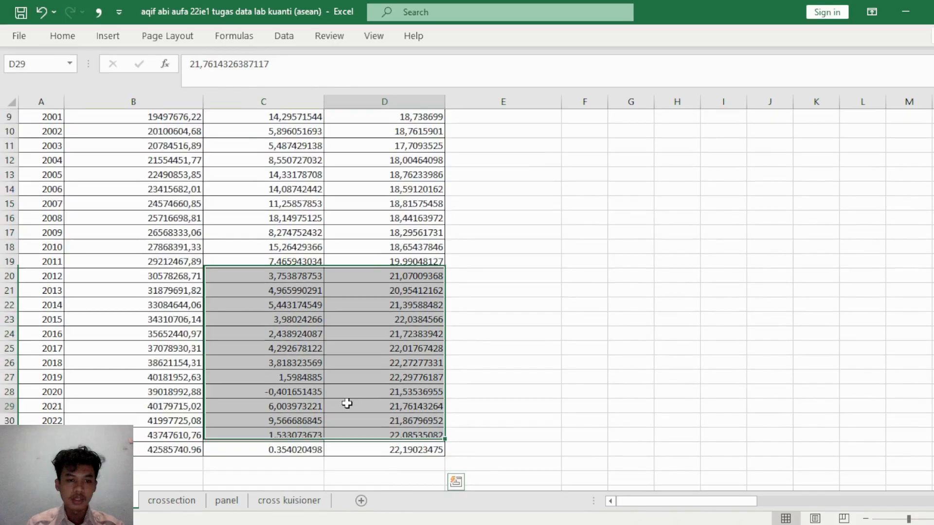
pyautogui.scroll(3, 346, 403)
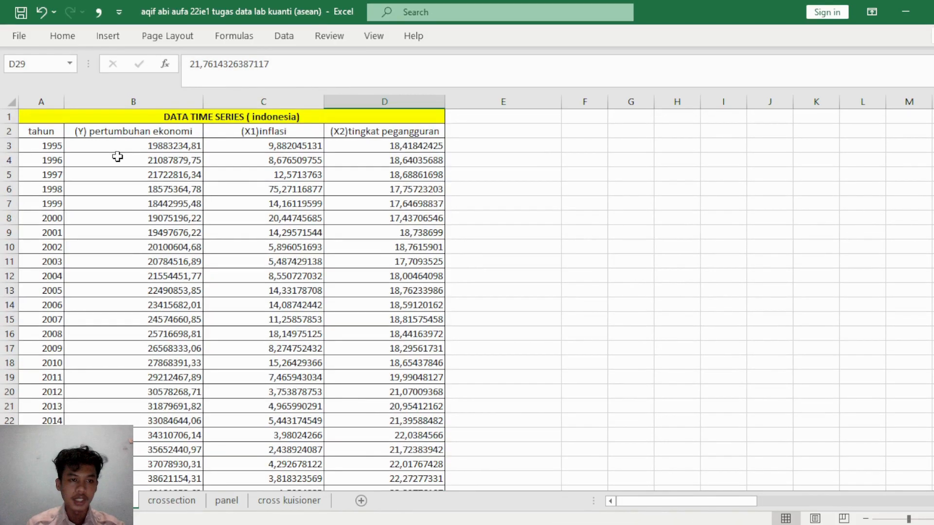
pyautogui.click(141, 147)
pyautogui.moveTo(156, 152); pyautogui.dragTo(223, 152)
pyautogui.doubleClick(155, 153)
pyautogui.click(223, 151)
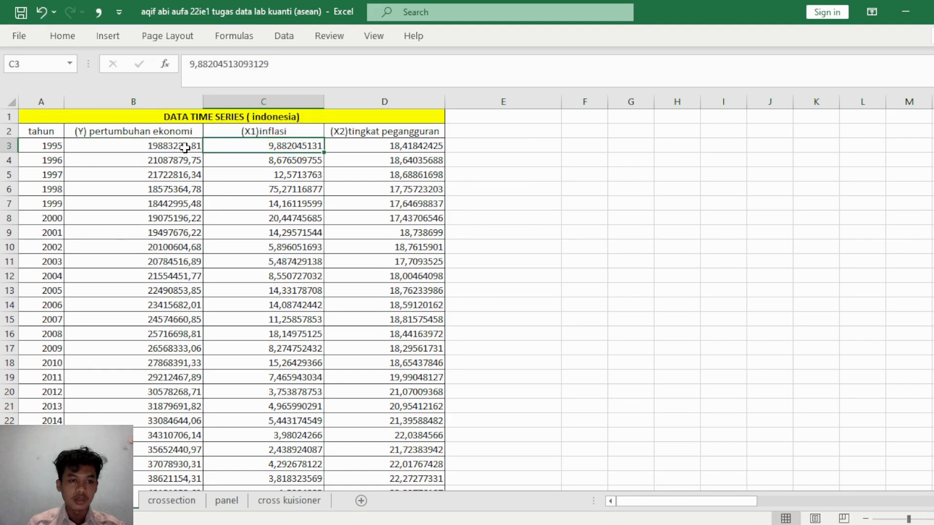
pyautogui.click(174, 145)
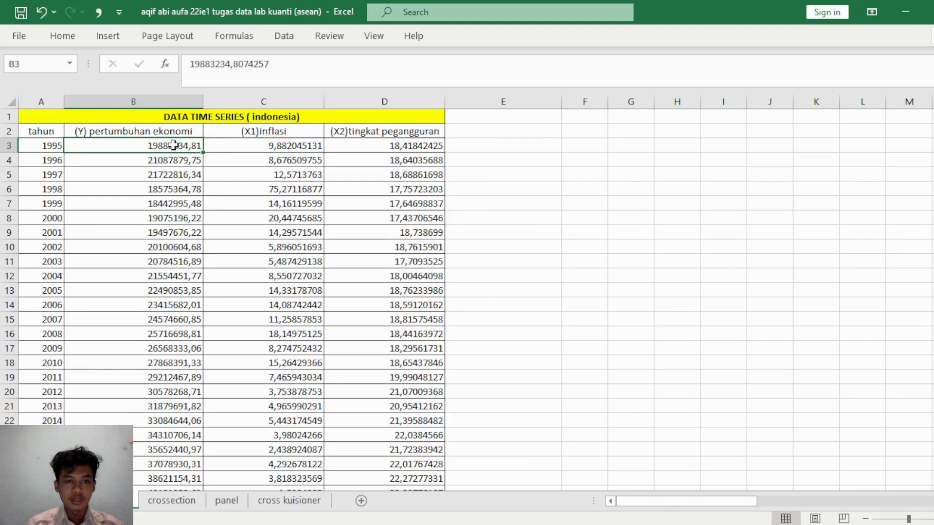
pyautogui.moveTo(173, 145); pyautogui.dragTo(328, 446)
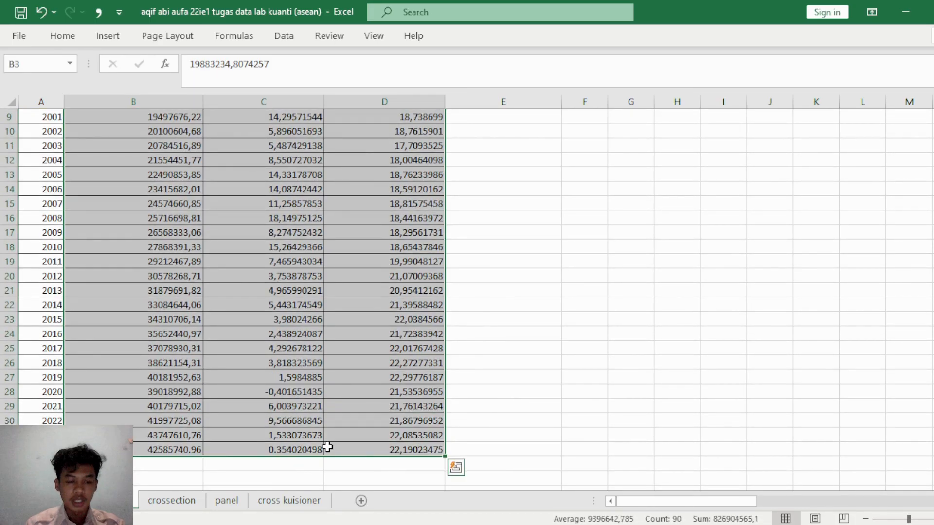
pyautogui.hotkey('ctrl', 'c')
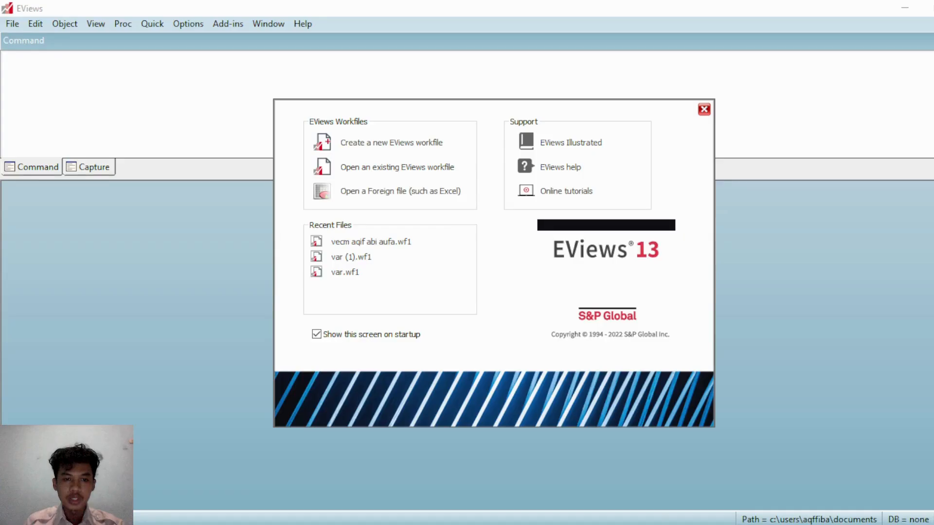
# In EViews, create a new dated regular-frequency workfile with annual frequency, starting in 1995 and ending in 2024
pyautogui.click(346, 144)
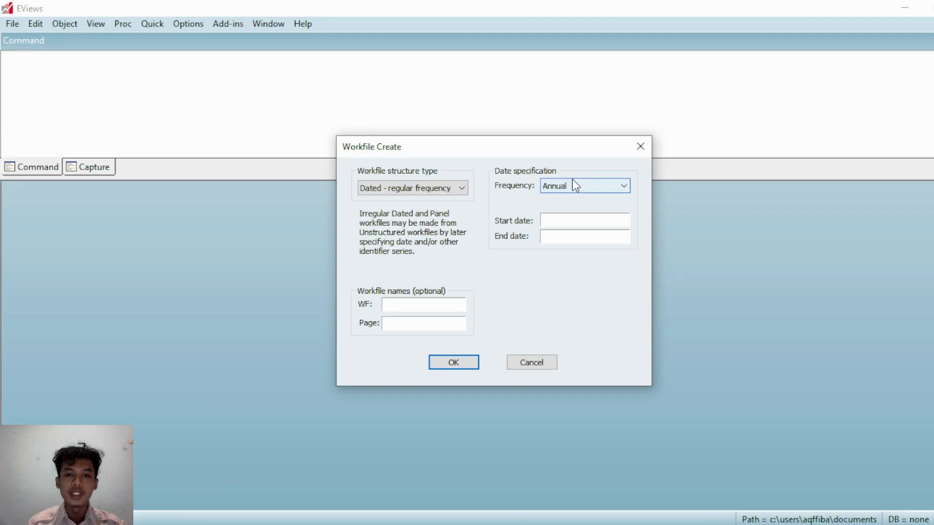
pyautogui.click(560, 224)
pyautogui.write('1')
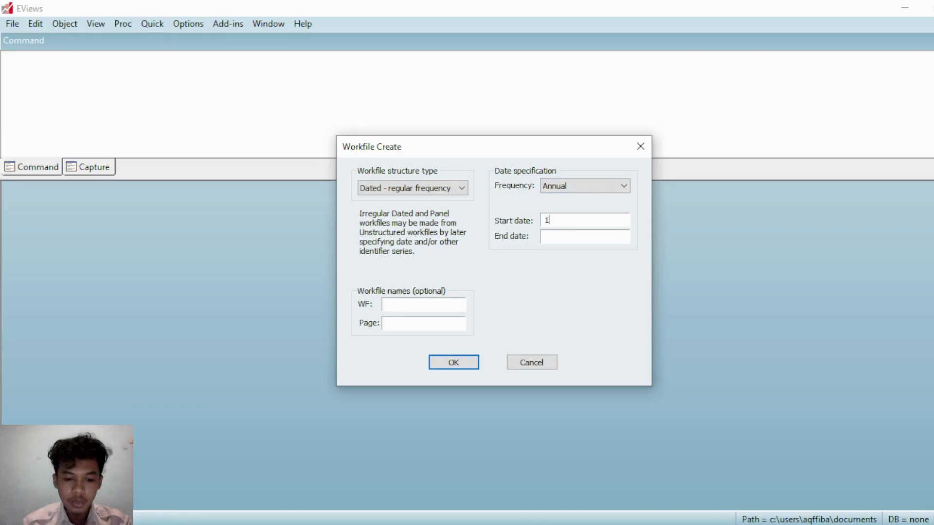
pyautogui.write('995')
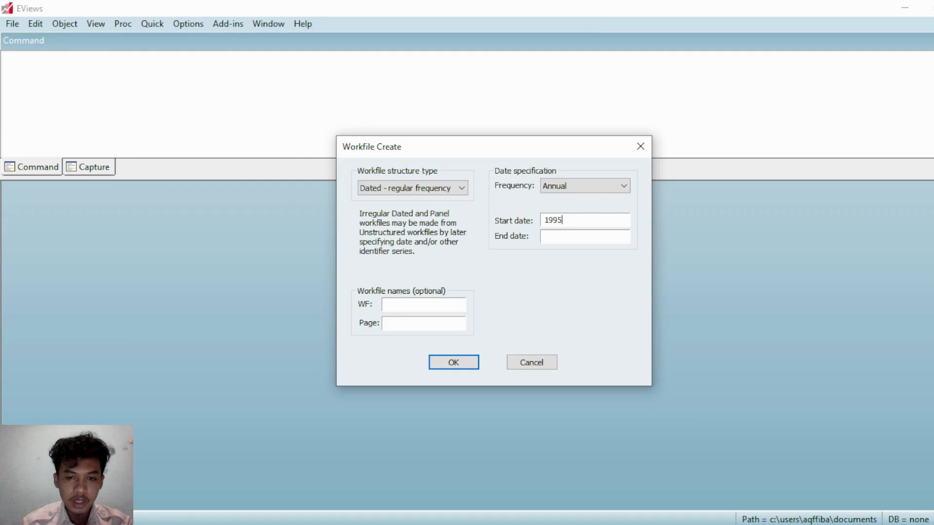
pyautogui.press('Tab')
pyautogui.write('20')
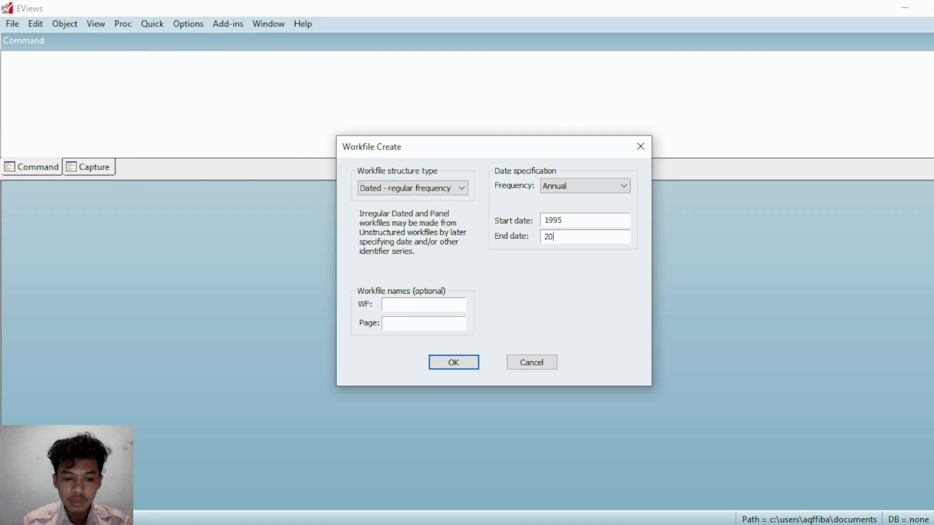
pyautogui.write('24')
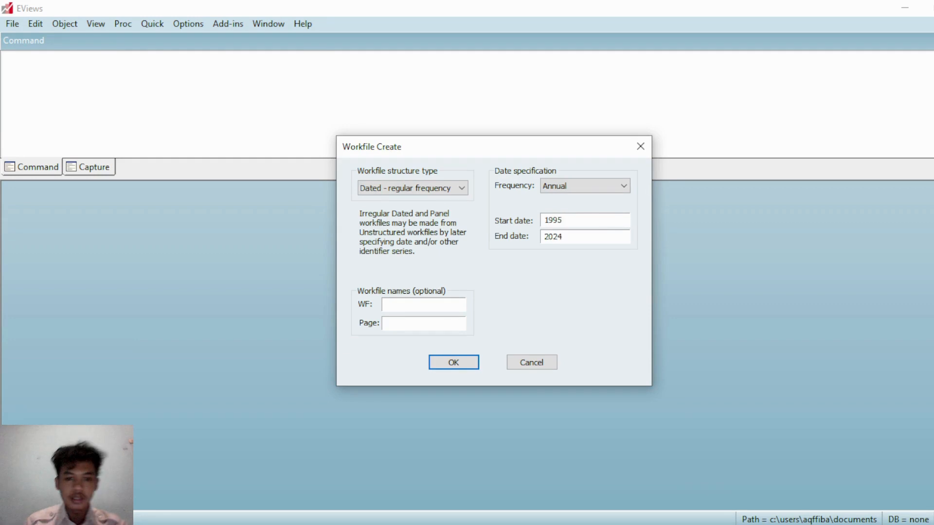
pyautogui.press('Return')
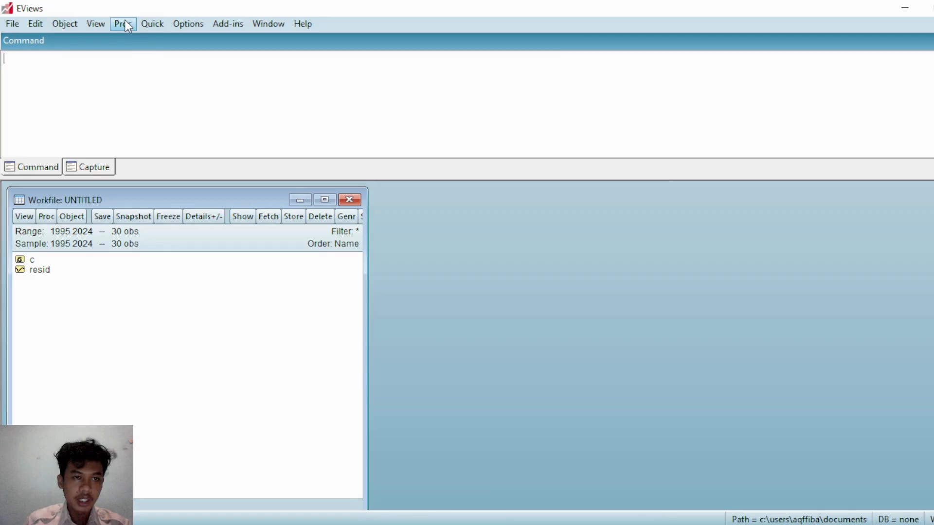
# Open an empty group for editing series and paste the copied data starting at the 1995 row
pyautogui.click(152, 23)
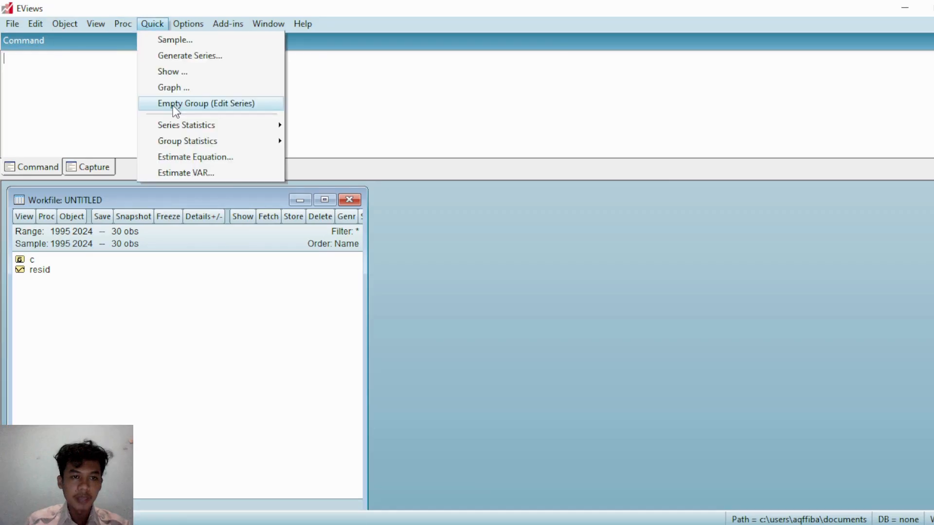
pyautogui.click(175, 104)
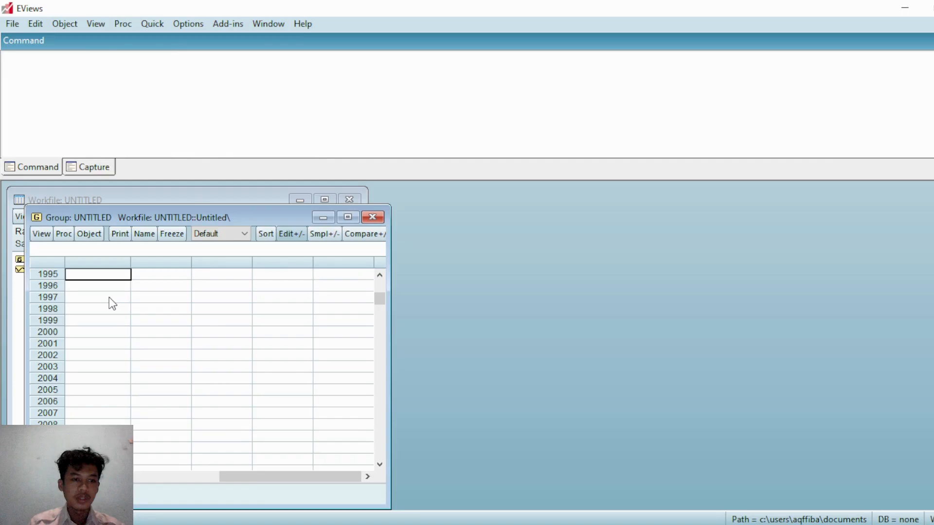
pyautogui.hotkey('ctrl', 'v')
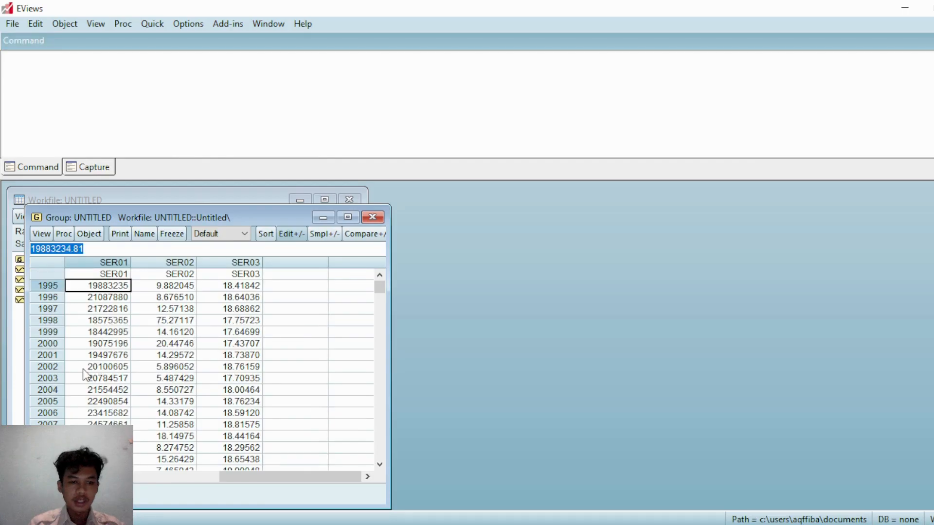
pyautogui.scroll(-5, 85, 374)
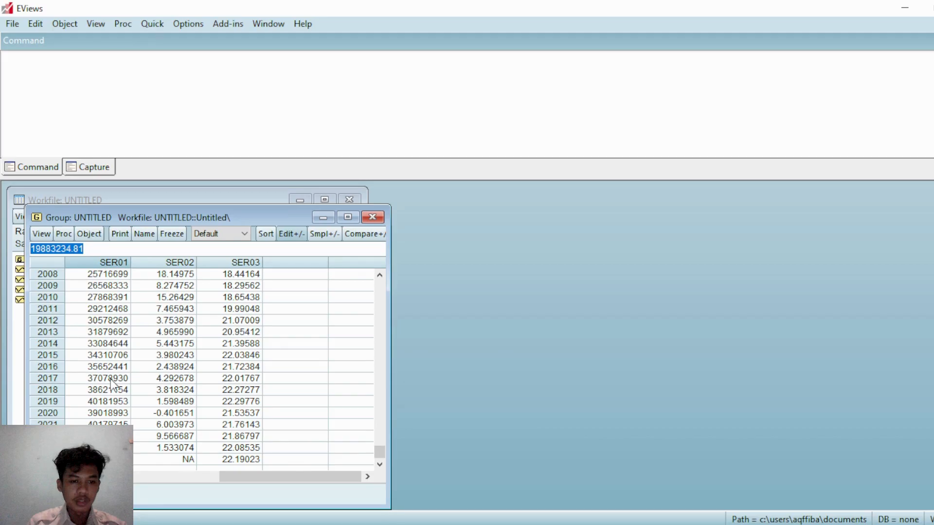
# Check the 2024 row in the Excel sheet, copy cells B32:C32 and return to EViews
pyautogui.hotkey('alt', 'Tab')
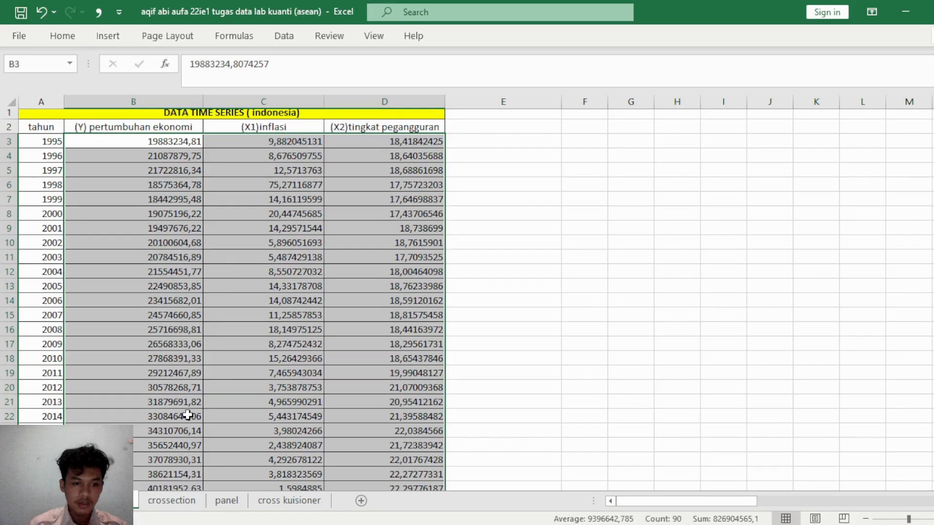
pyautogui.scroll(-5, 188, 415)
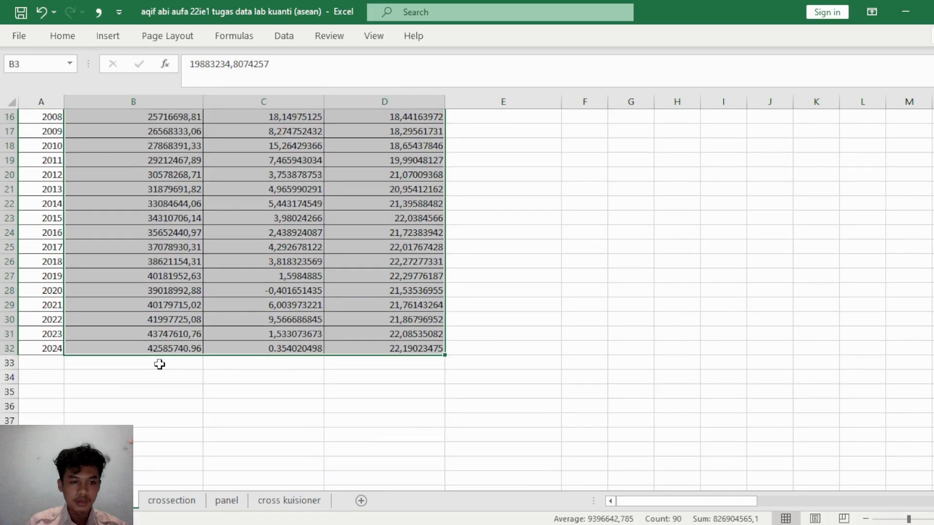
pyautogui.moveTo(165, 349); pyautogui.dragTo(271, 344)
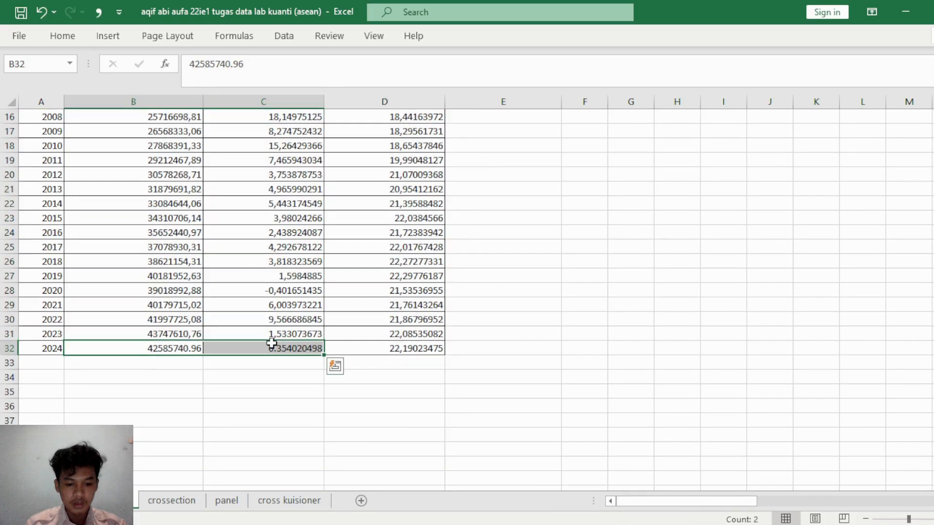
pyautogui.hotkey('ctrl', 'c')
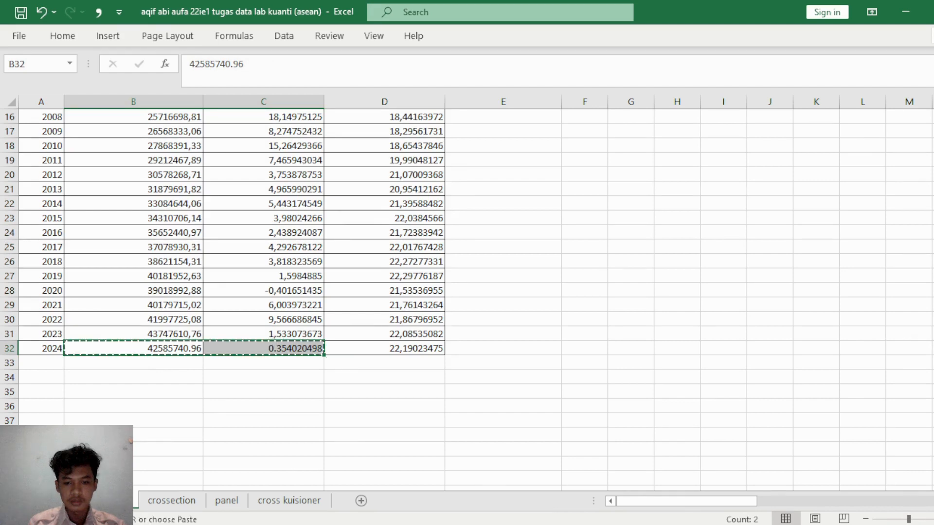
pyautogui.hotkey('alt', 'Tab')
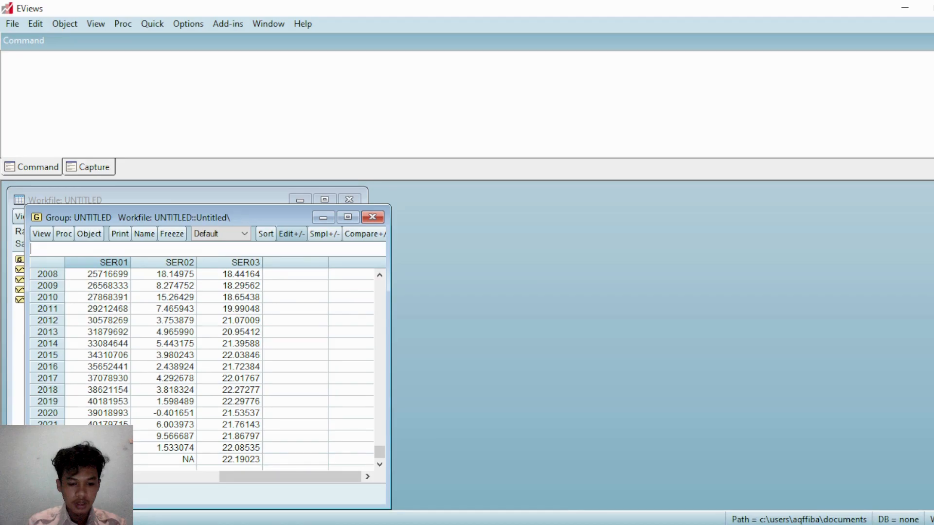
# Rename the group's first series SER01 to PE and its second series SER02 to INFLASI
pyautogui.scroll(5, 117, 341)
pyautogui.click(117, 274)
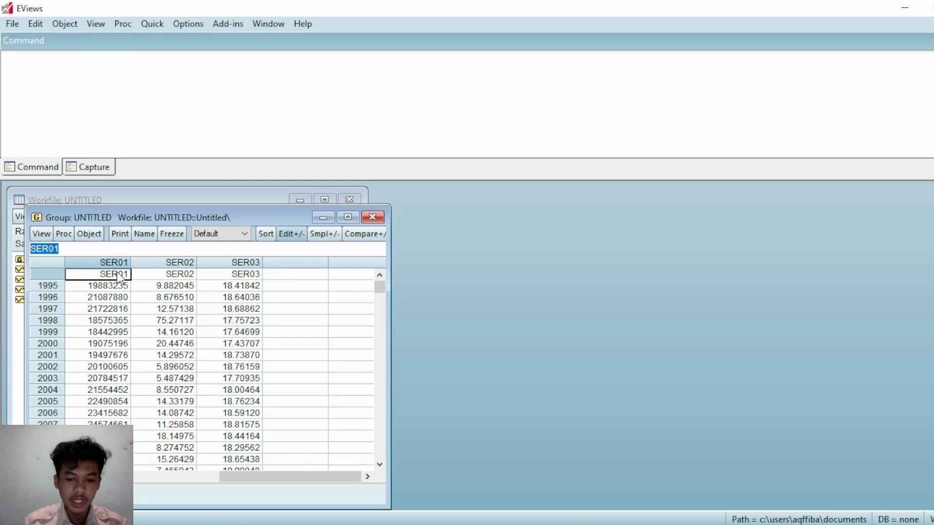
pyautogui.write('PE')
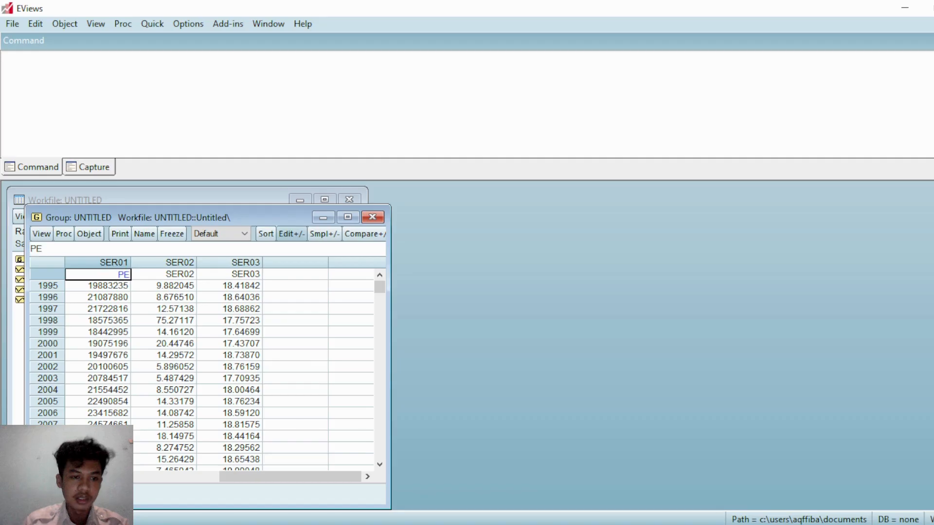
pyautogui.click(162, 274)
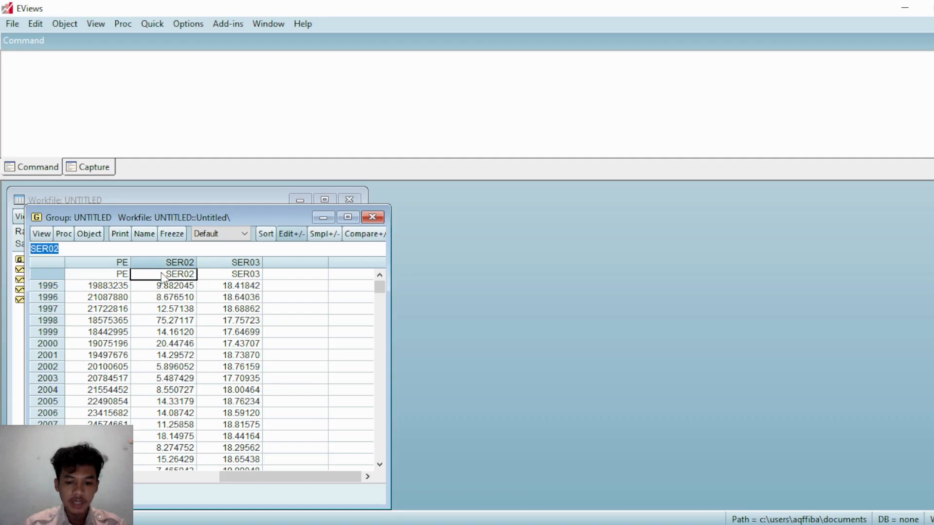
pyautogui.write('INFLASI')
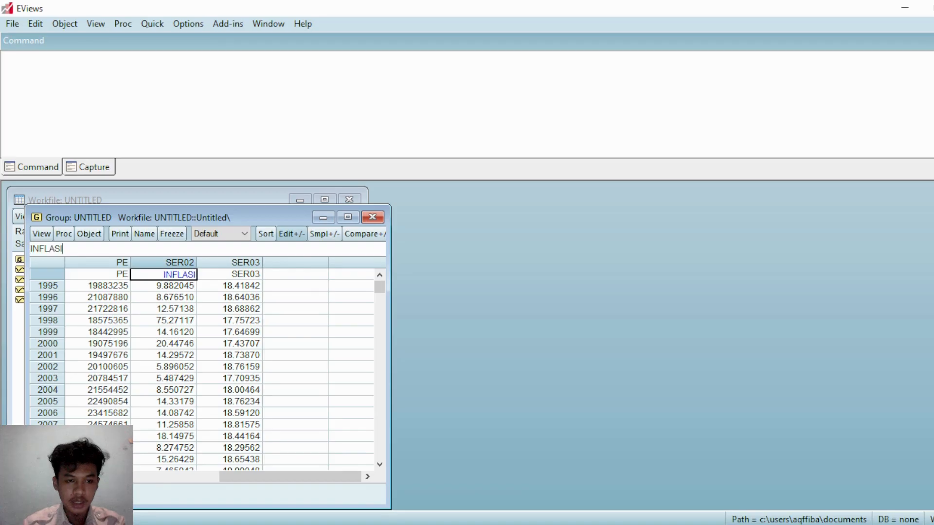
pyautogui.press('Return')
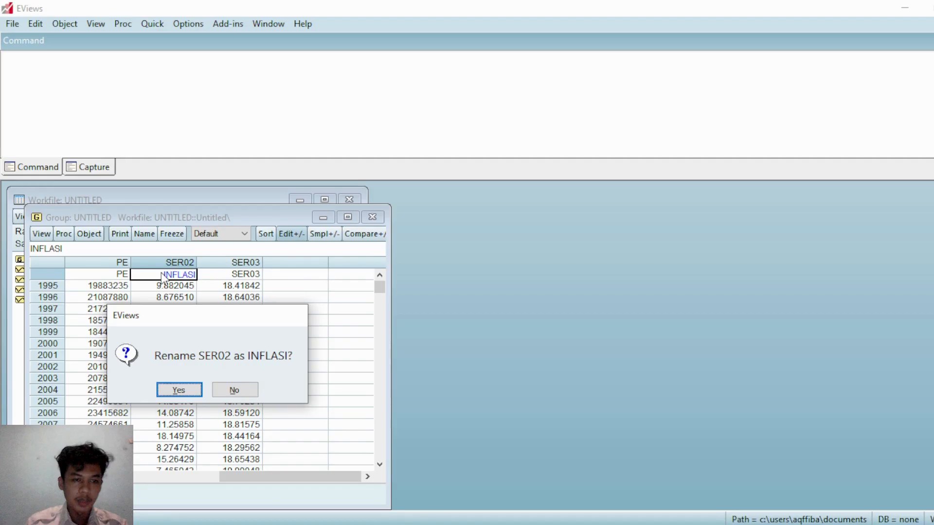
pyautogui.press('Return')
# Rename the third series SER03 to TP and close the untitled group, deleting it
pyautogui.write('TP')
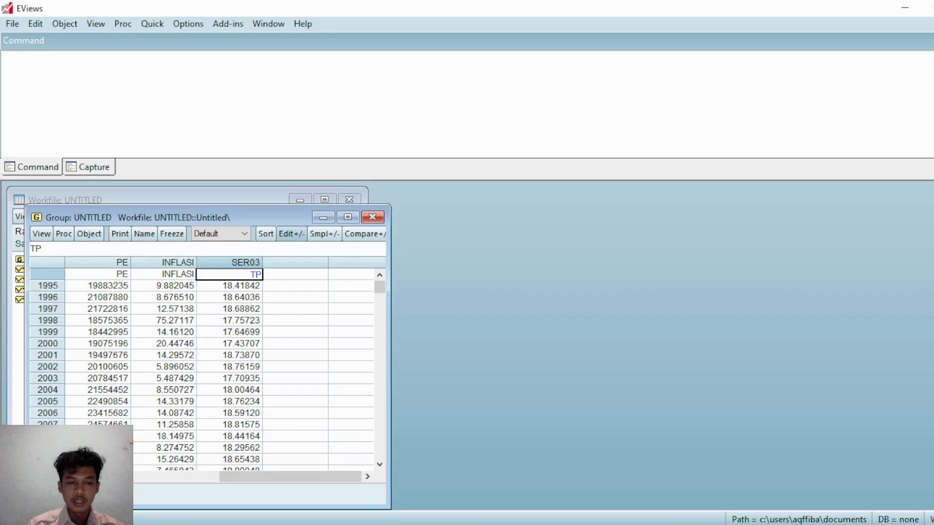
pyautogui.press('Return')
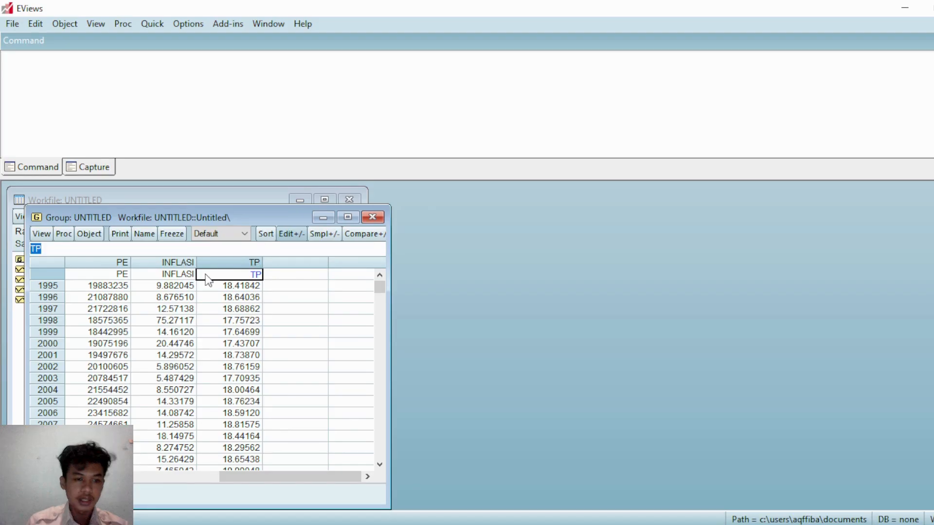
pyautogui.press('Return')
pyautogui.click(372, 216)
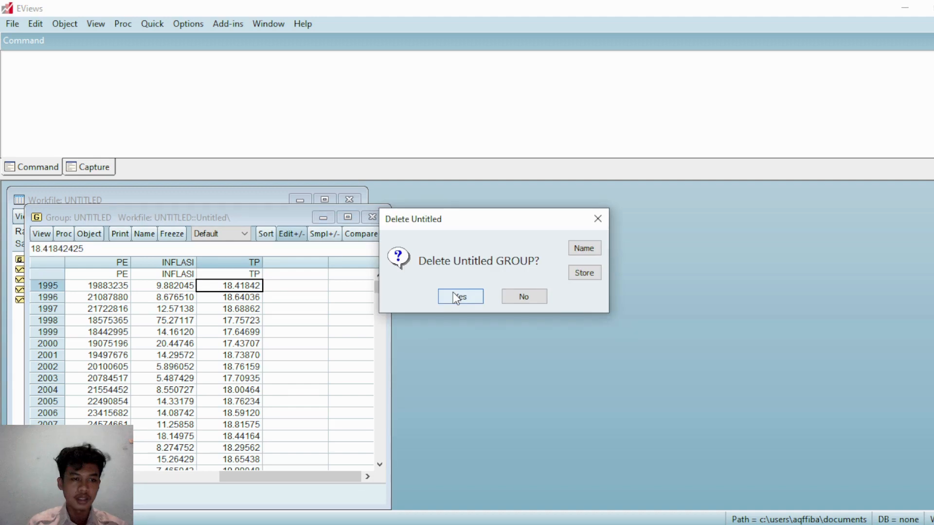
pyautogui.click(456, 298)
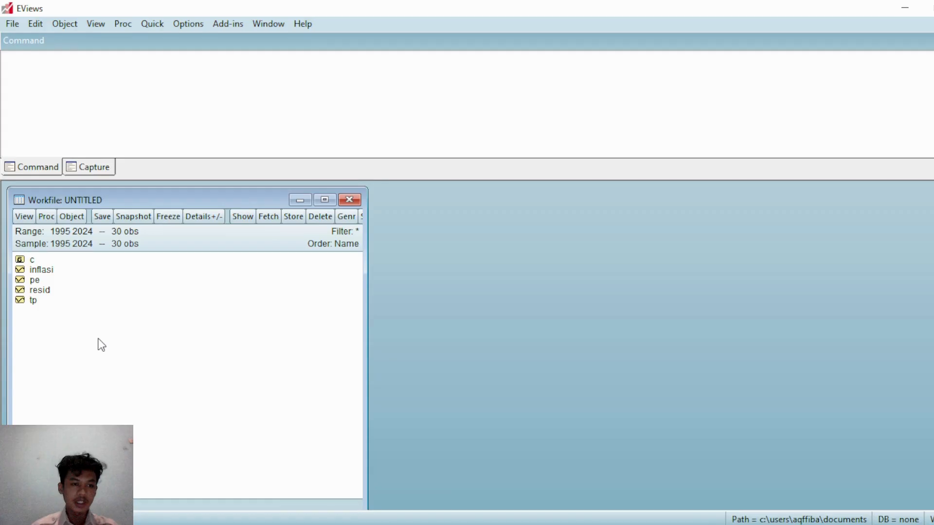
# Run a standard Augmented Dickey-Fuller unit root test on the inflasi series at level with intercept
pyautogui.doubleClick(38, 274)
pyautogui.click(59, 212)
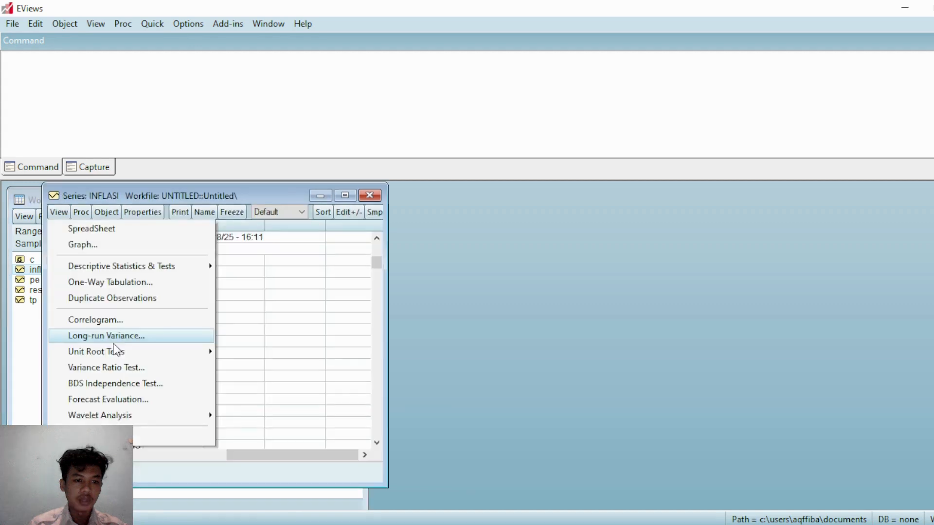
pyautogui.moveTo(117, 351)
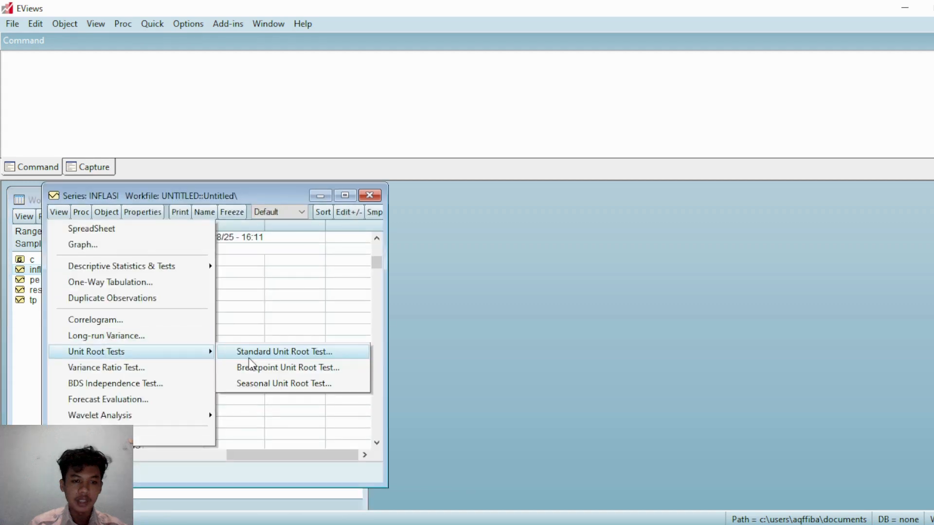
pyautogui.click(249, 355)
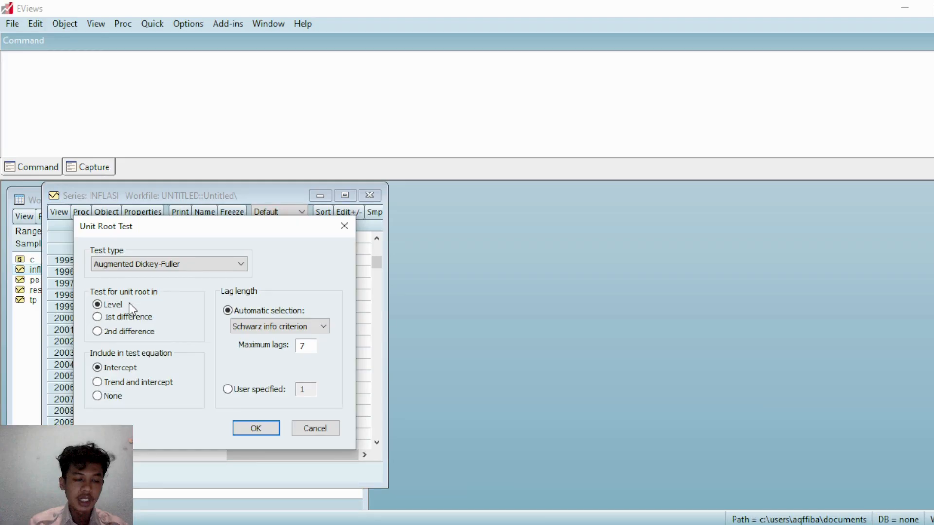
pyautogui.press('Return')
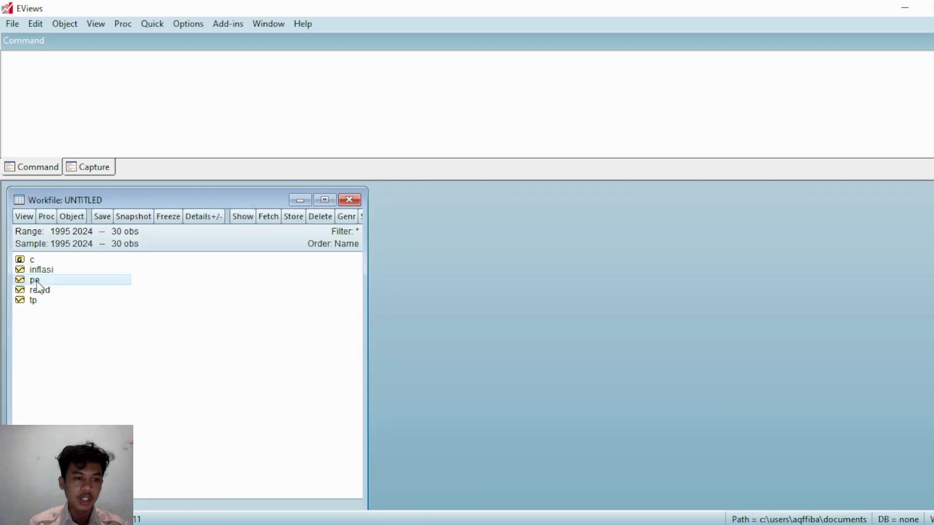
# Run a standard Augmented Dickey-Fuller unit root test on the pe series at level with intercept
pyautogui.doubleClick(36, 281)
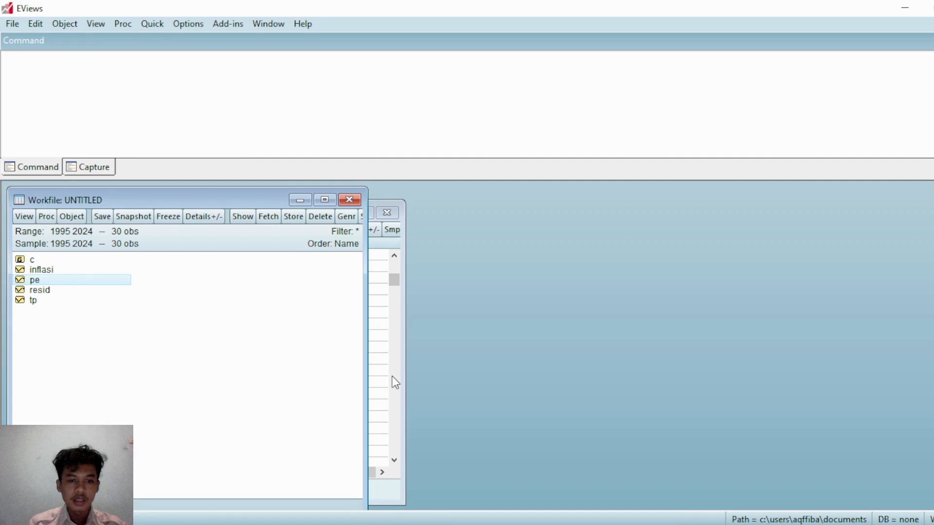
pyautogui.click(392, 375)
pyautogui.click(77, 229)
pyautogui.moveTo(155, 369)
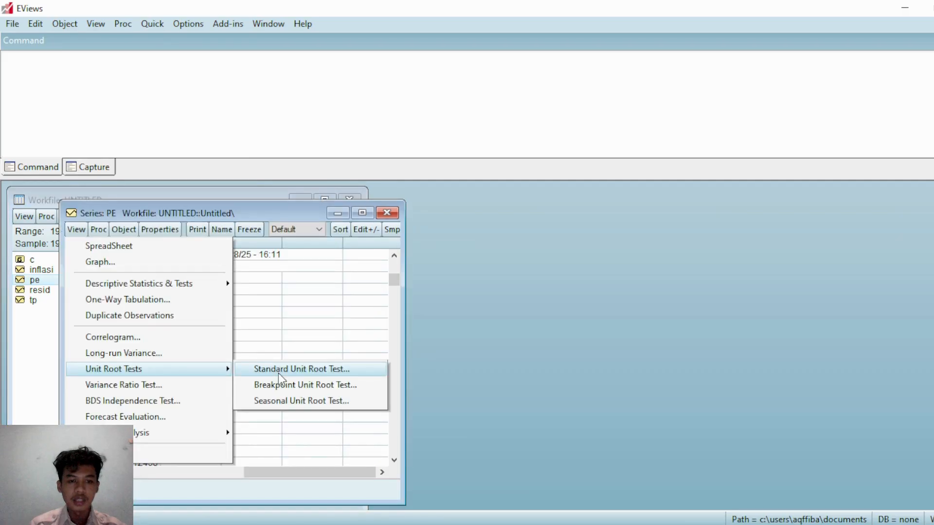
pyautogui.click(278, 370)
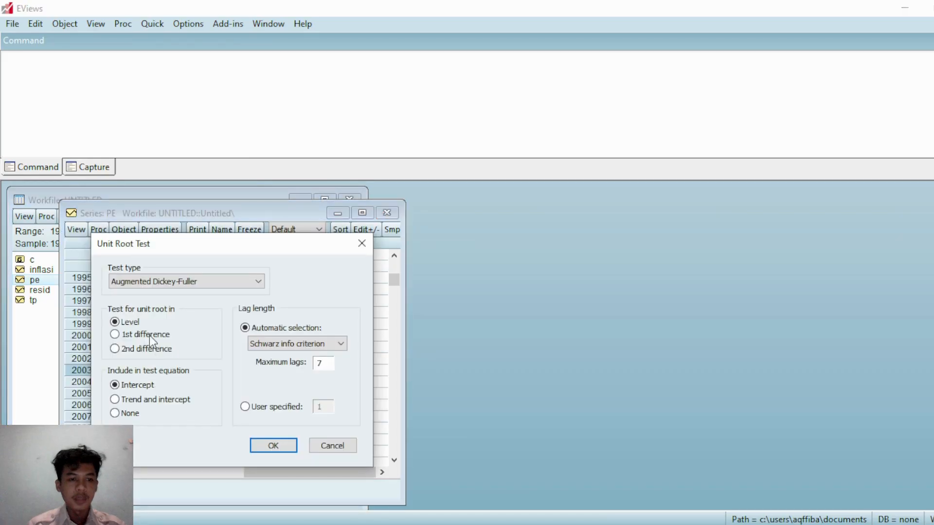
pyautogui.click(262, 442)
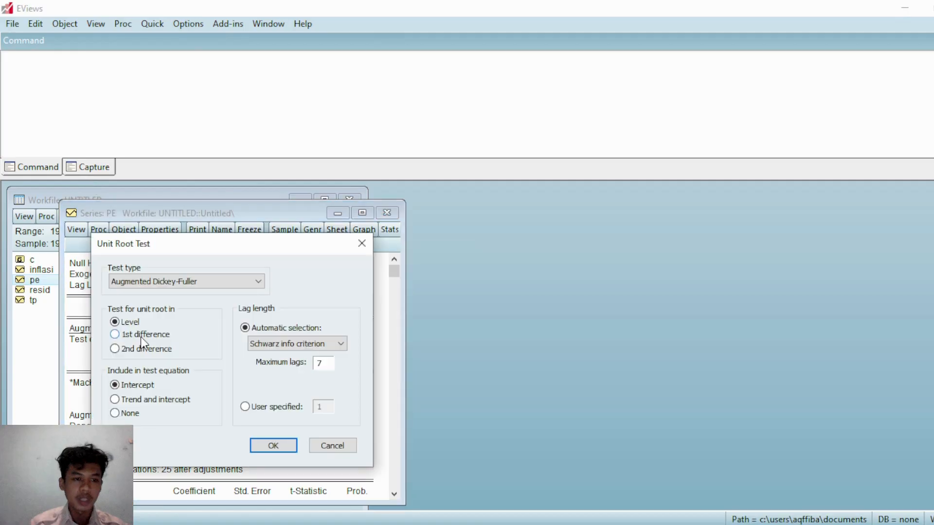
# Repeat the Augmented Dickey-Fuller test on pe with intercept at 1st difference and at 2nd difference
pyautogui.click(141, 336)
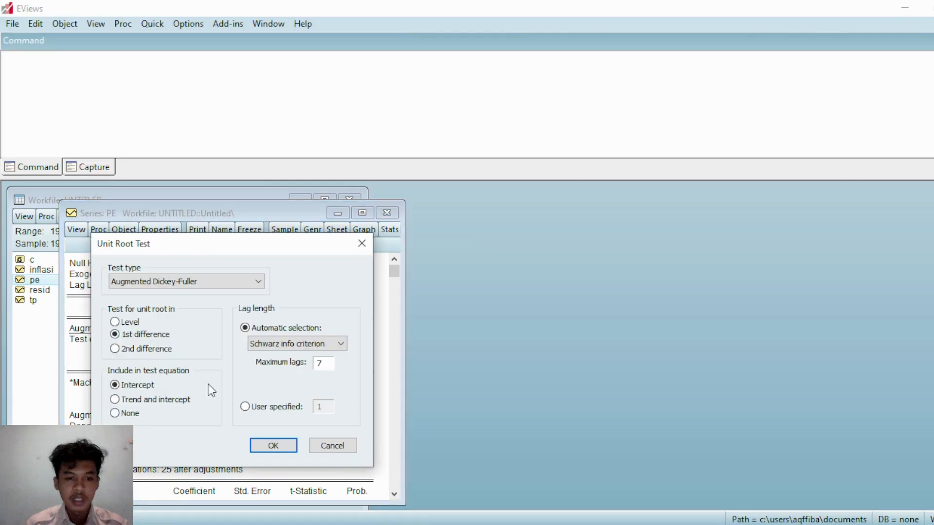
pyautogui.click(269, 445)
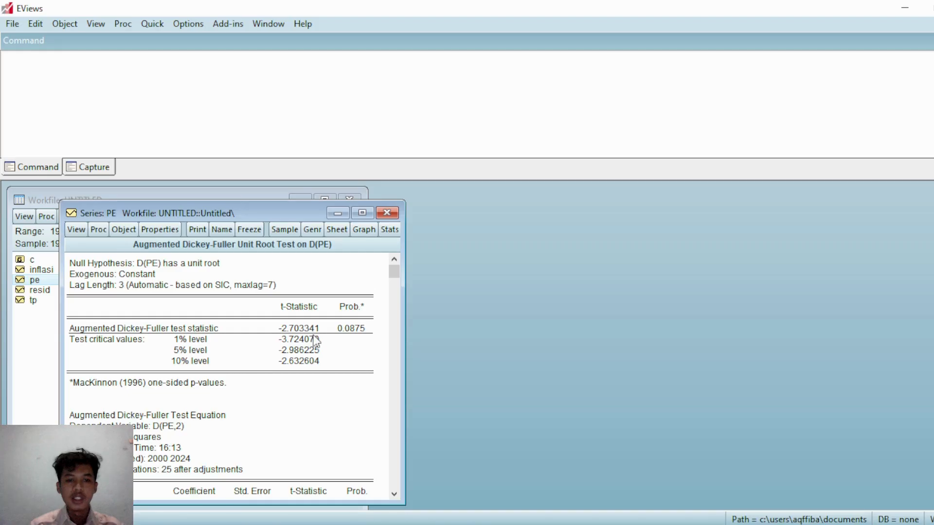
pyautogui.click(76, 230)
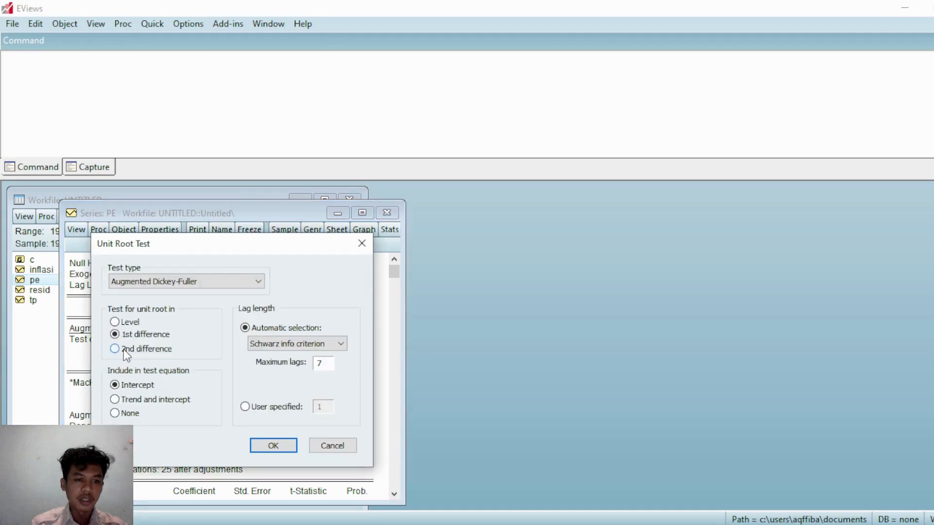
pyautogui.click(124, 350)
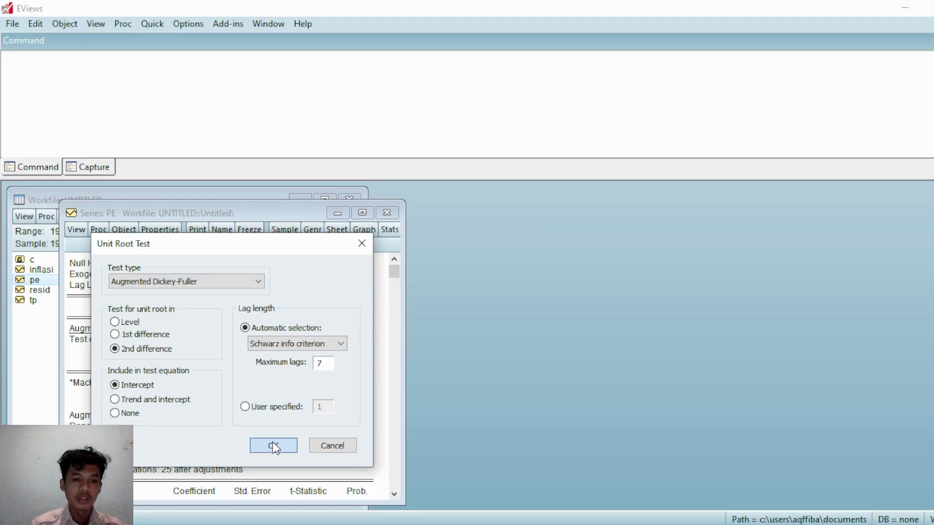
pyautogui.click(273, 446)
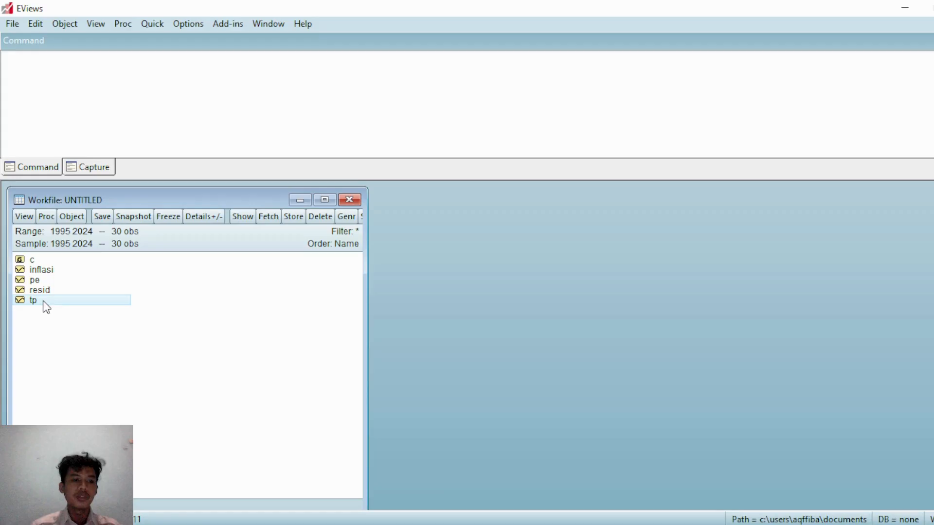
# Run Augmented Dickey-Fuller tests with intercept on the tp series at level and at 1st difference, and close the series
pyautogui.doubleClick(44, 301)
pyautogui.click(93, 212)
pyautogui.moveTo(126, 354)
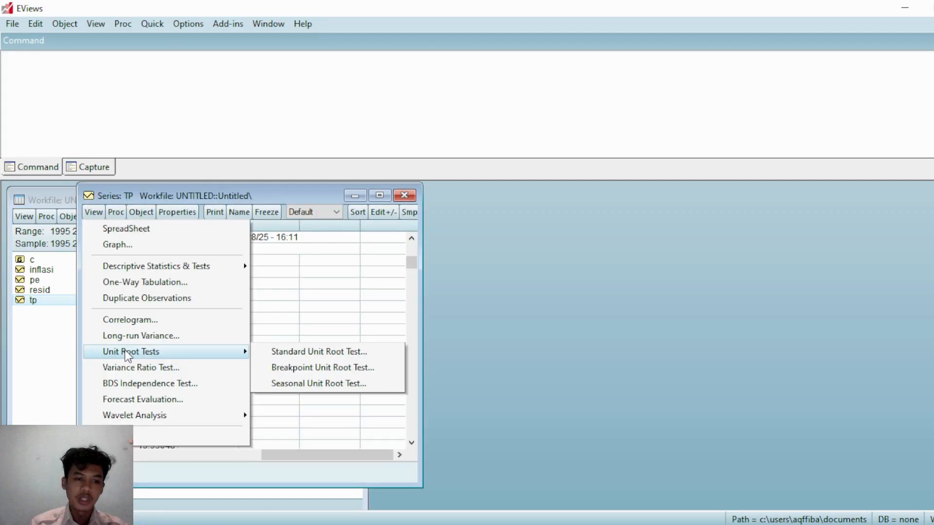
pyautogui.click(298, 352)
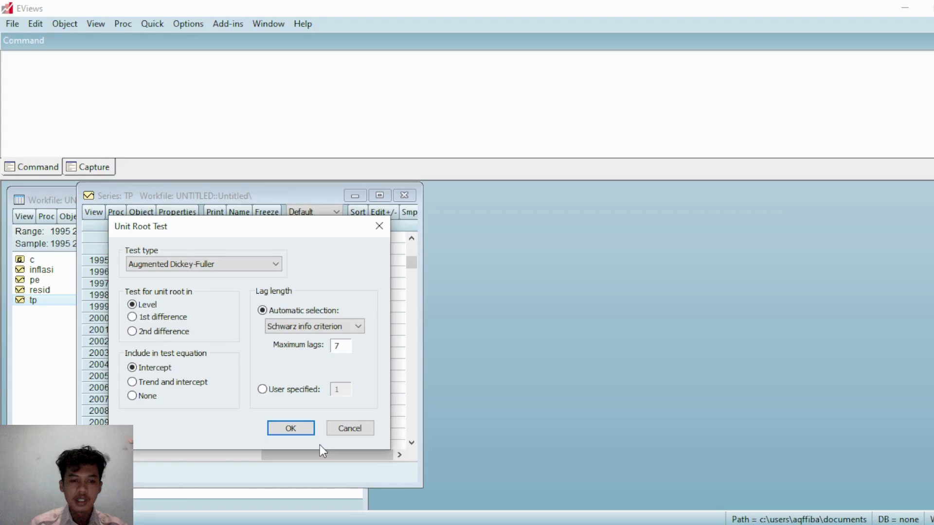
pyautogui.press('Return')
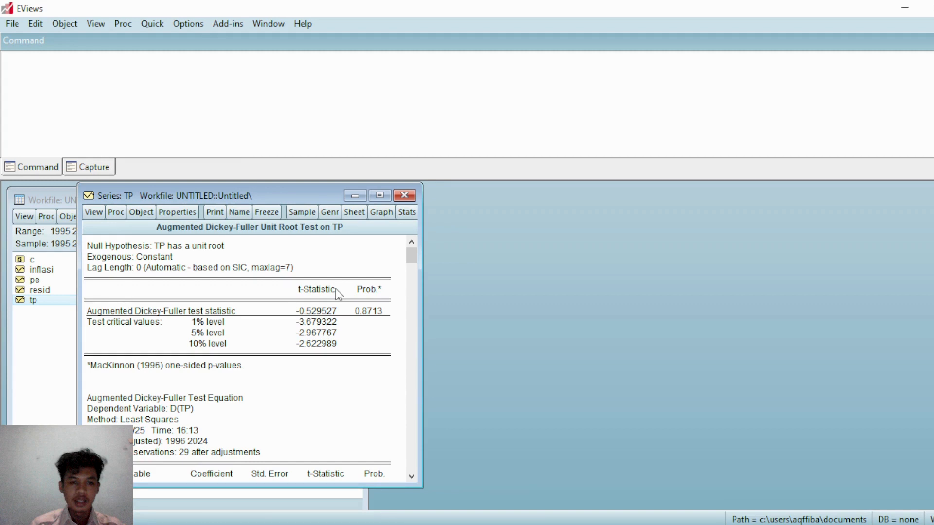
pyautogui.click(93, 212)
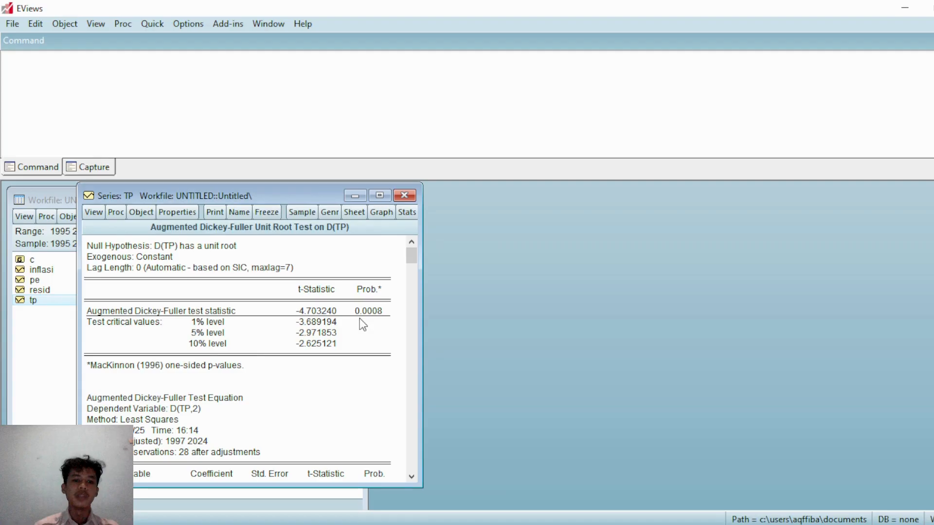
pyautogui.click(405, 196)
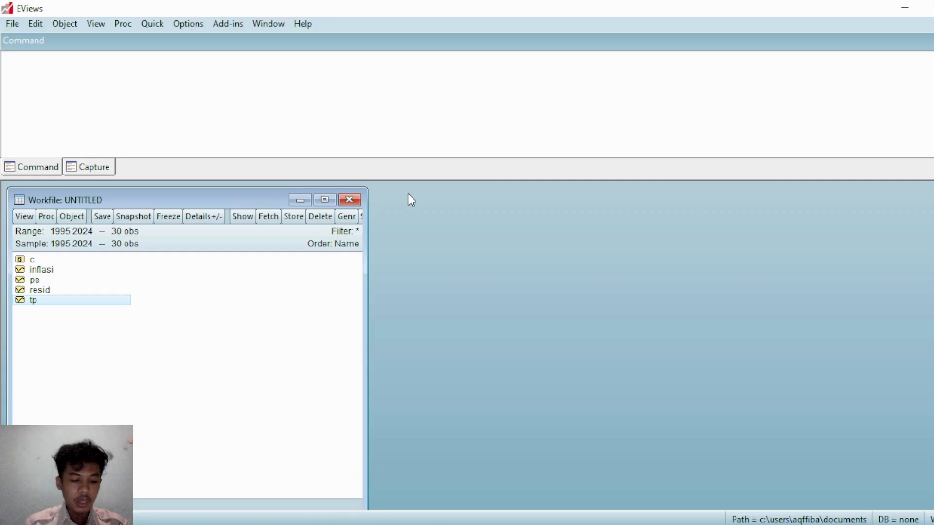
# Estimate a Standard VAR with pe, inflasi and tp as endogenous variables, lag intervals 1 7 and c as exogenous variable
pyautogui.click(44, 279)
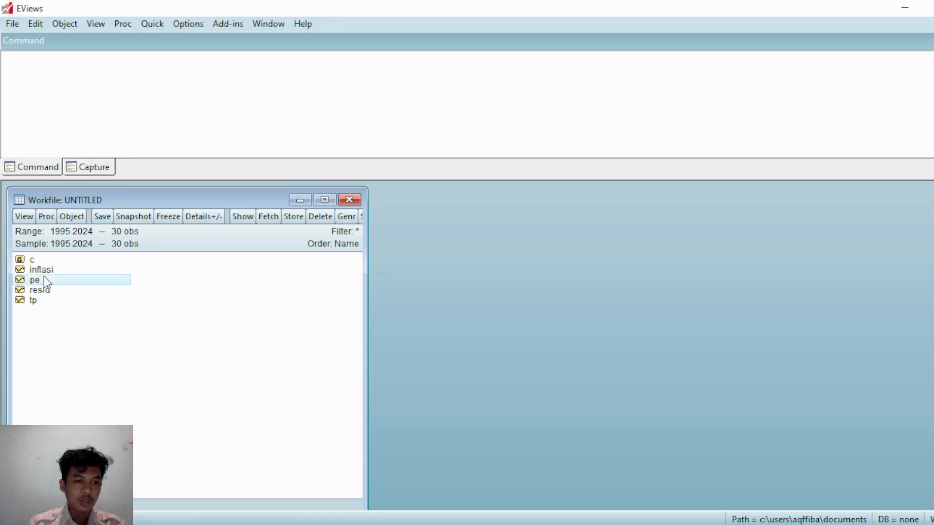
pyautogui.keyDown('ctrl'); pyautogui.click(38, 272); pyautogui.keyUp('ctrl')
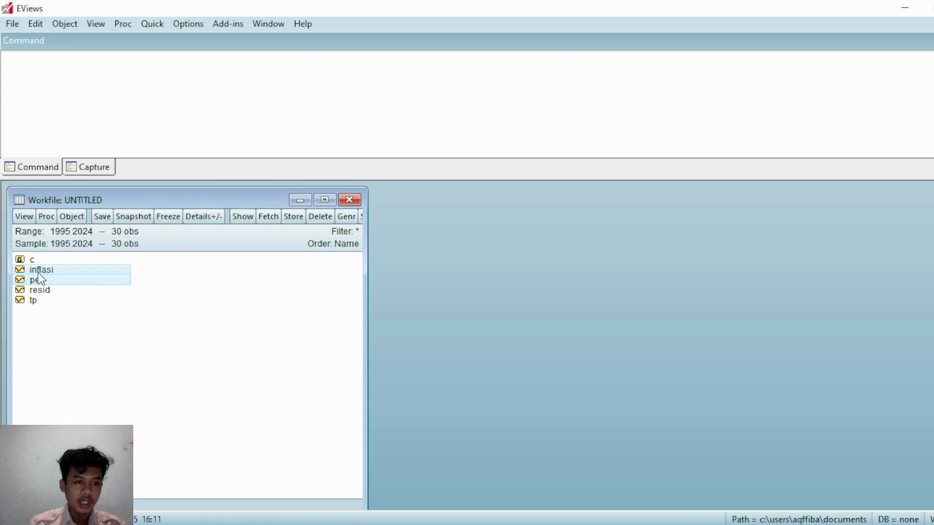
pyautogui.keyDown('ctrl'); pyautogui.click(34, 301); pyautogui.keyUp('ctrl')
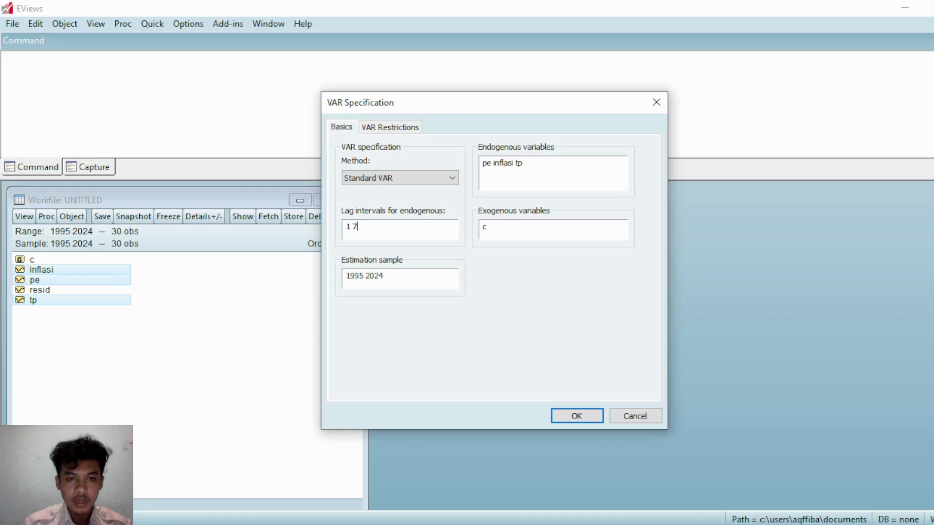
pyautogui.press('Return')
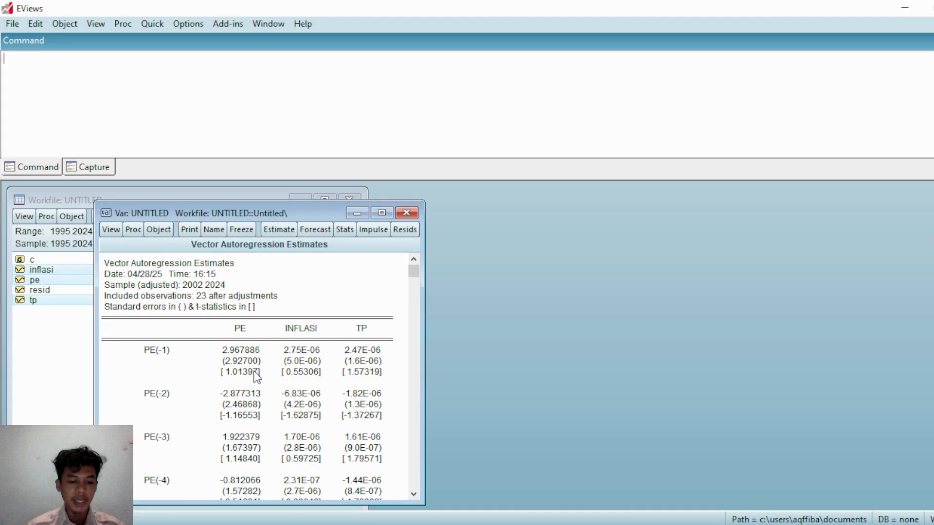
# Compute the VAR's lag length criteria with 6 lags, review the lag order table and close the VAR
pyautogui.click(110, 227)
pyautogui.moveTo(244, 358)
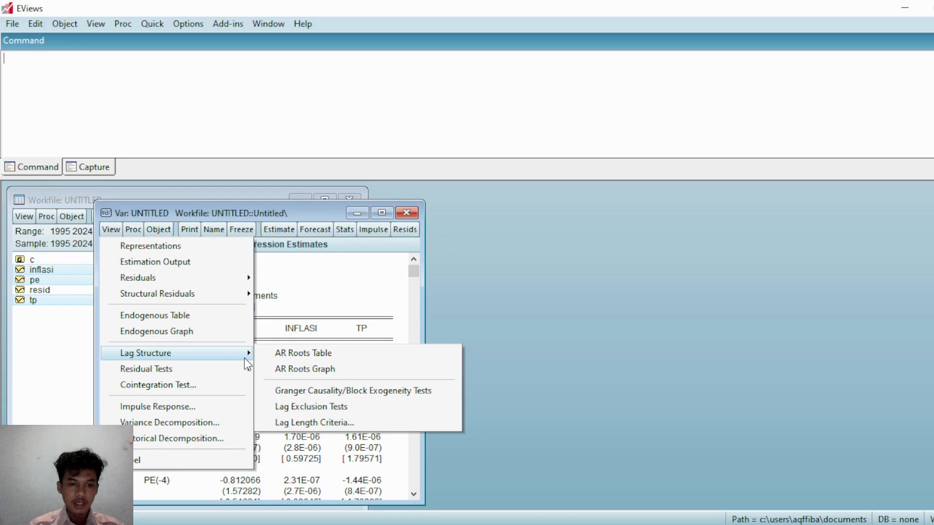
pyautogui.click(314, 422)
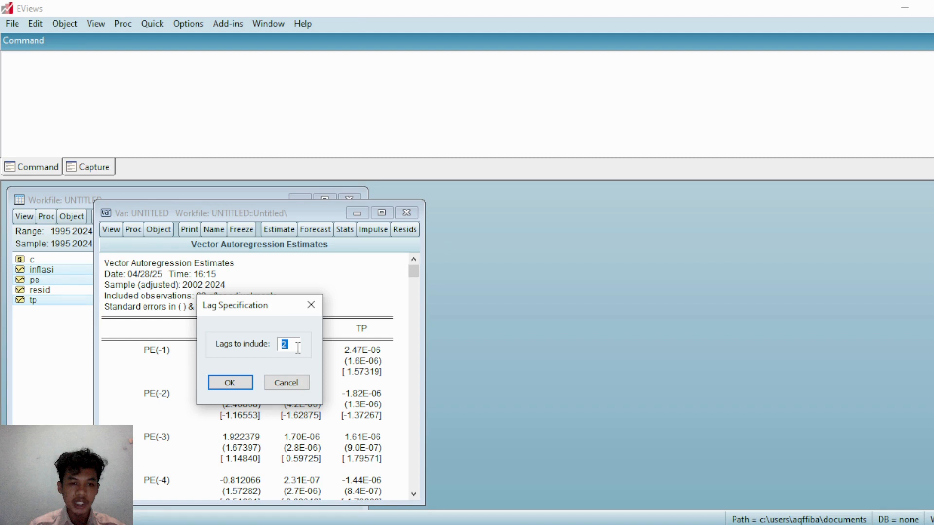
pyautogui.write('6')
pyautogui.click(236, 385)
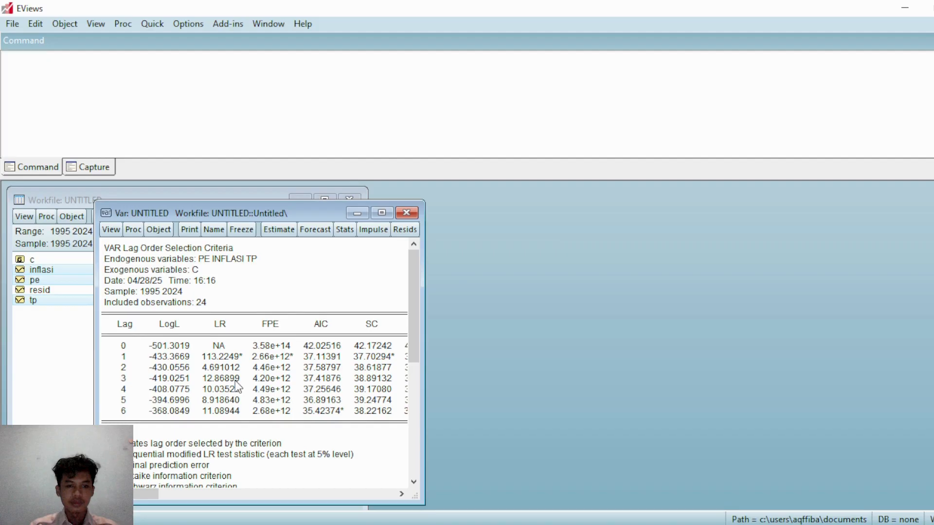
pyautogui.hscroll(3, 275, 328)
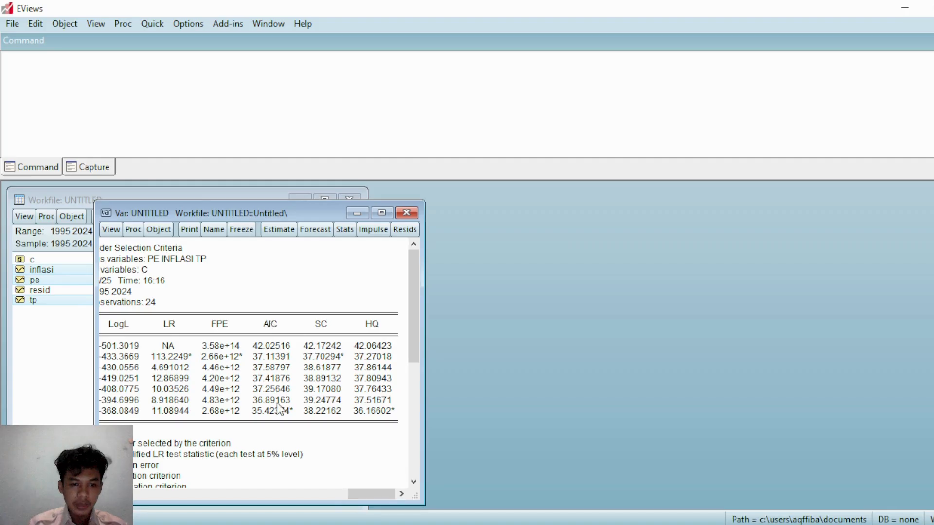
pyautogui.hscroll(-3, 277, 403)
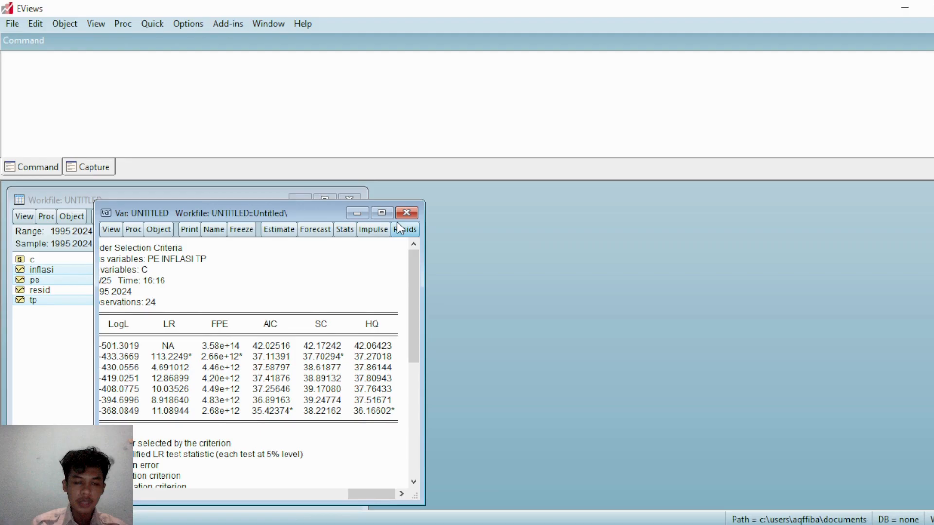
pyautogui.click(407, 213)
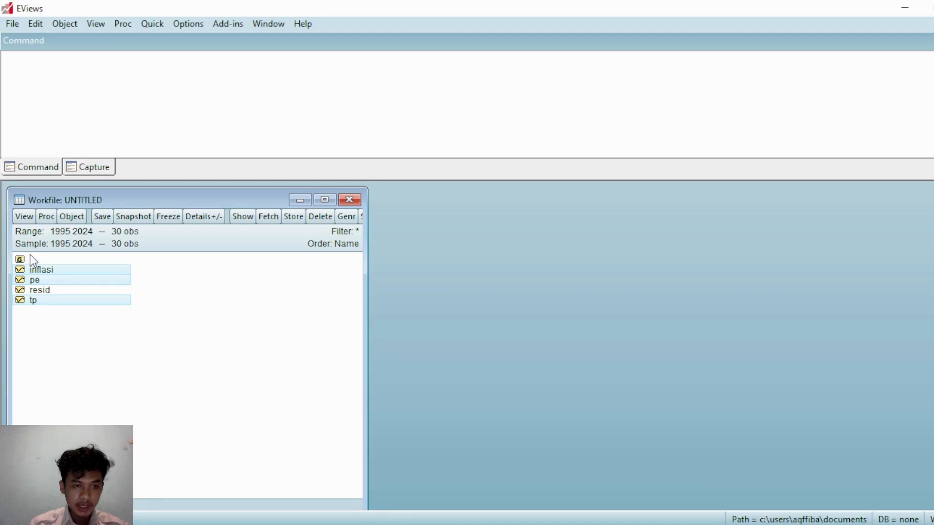
# Open the selected pe, inflasi and tp series as a VAR and change the first endogenous variable to D(pe,2)
pyautogui.rightClick(66, 277)
pyautogui.moveTo(214, 286)
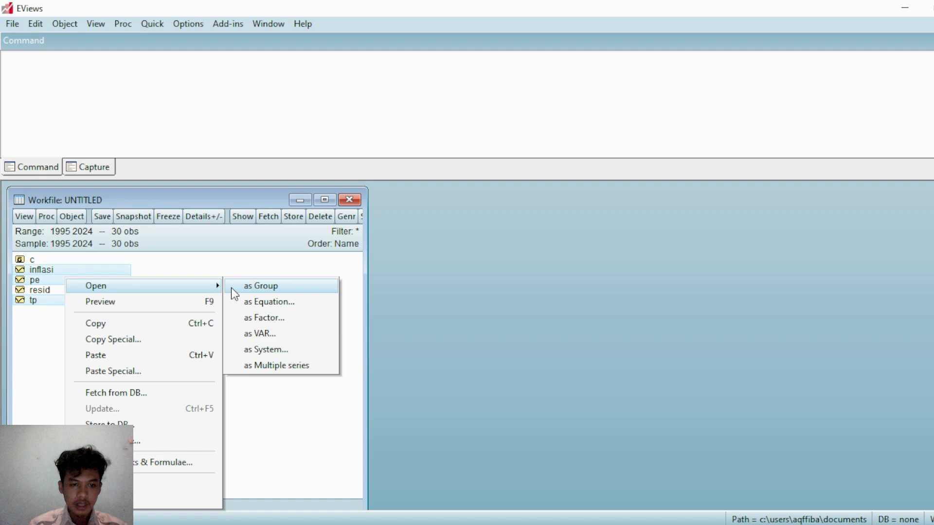
pyautogui.click(260, 334)
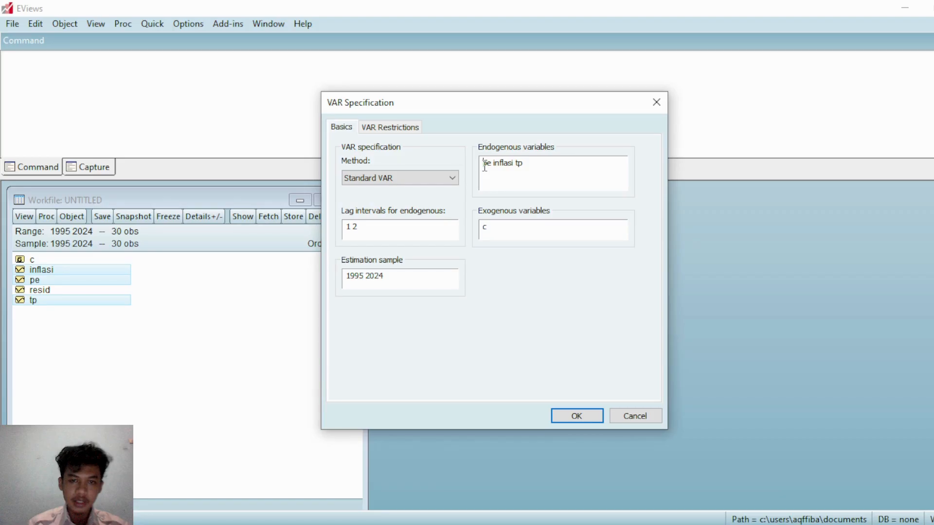
pyautogui.write('D(pe')
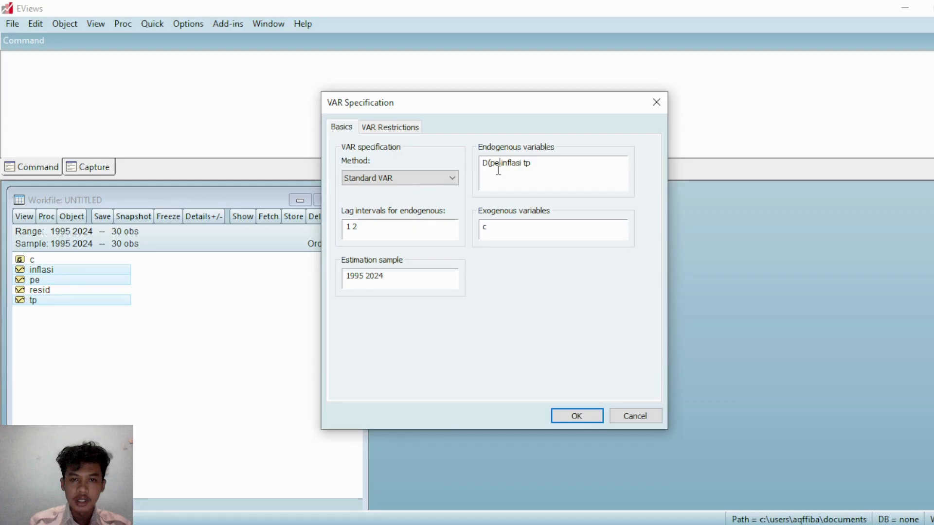
pyautogui.write(',2')
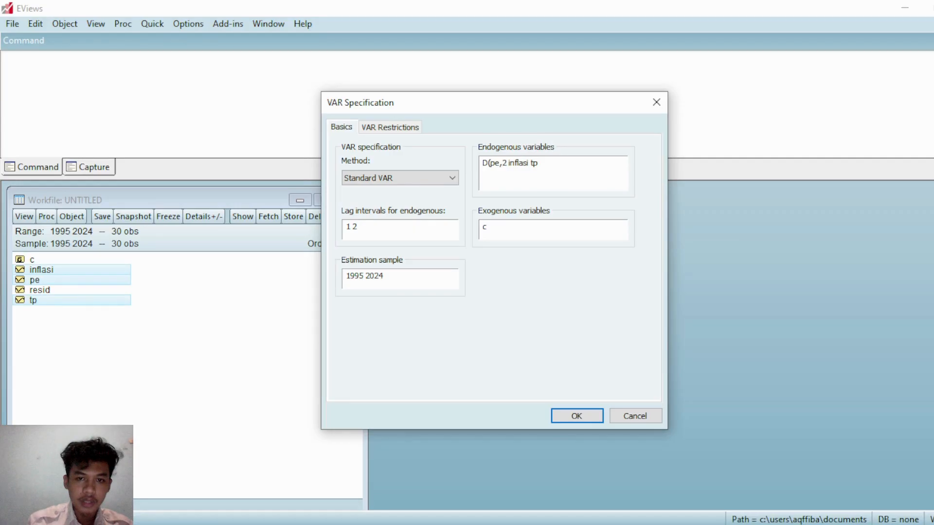
pyautogui.write(')')
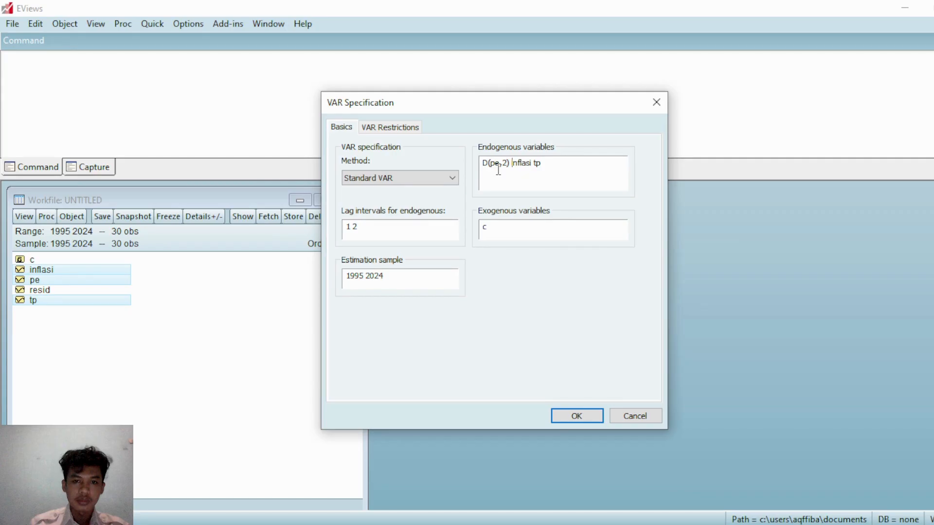
# Change the remaining two endogenous variables of the VAR to D(inflasi,2) and D(tp,2)
pyautogui.write('D(')
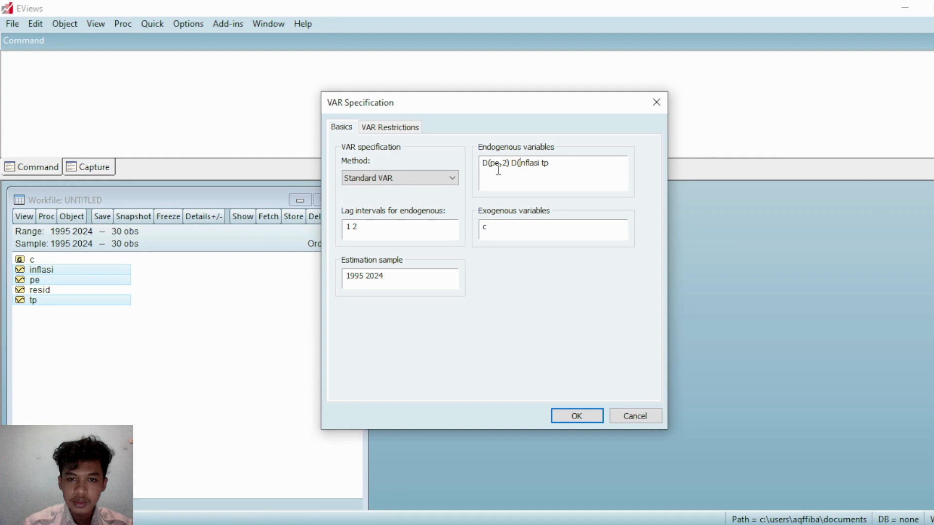
pyautogui.click(539, 164)
pyautogui.write(',')
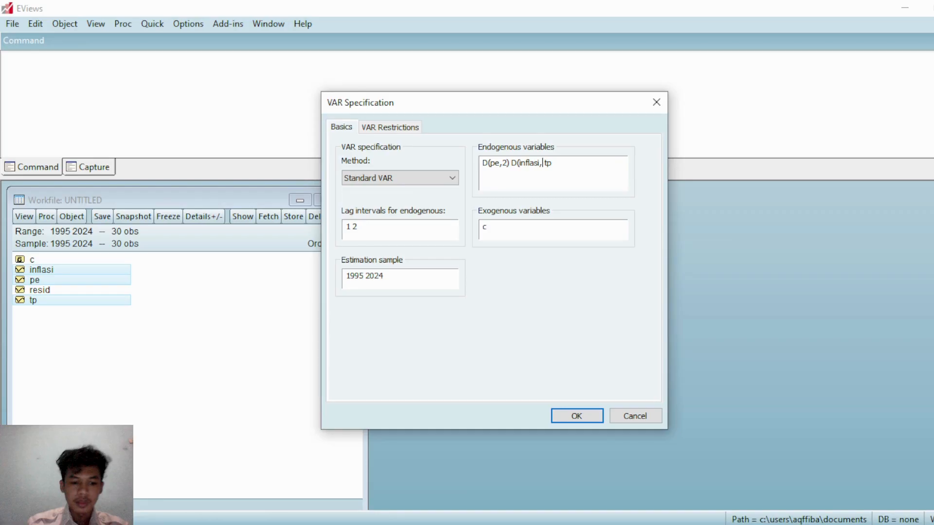
pyautogui.write('2) ')
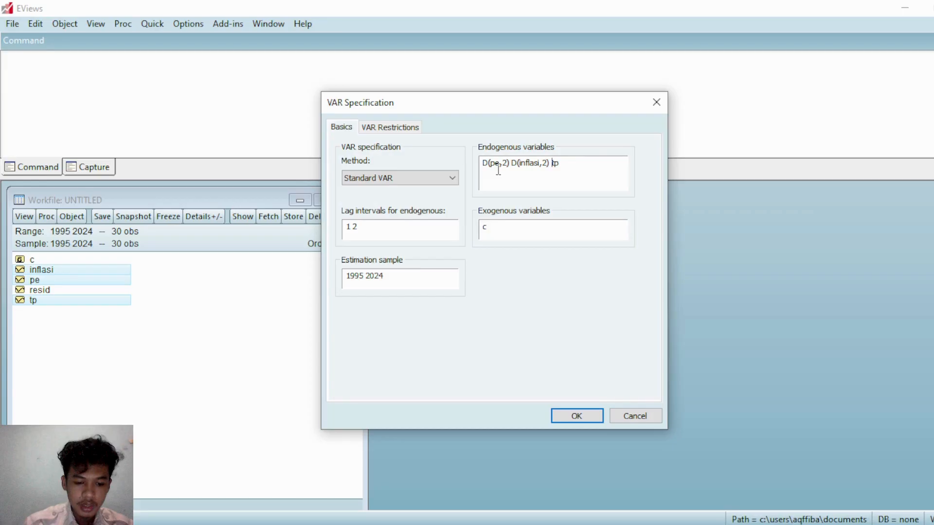
pyautogui.write('D(')
pyautogui.press('End')
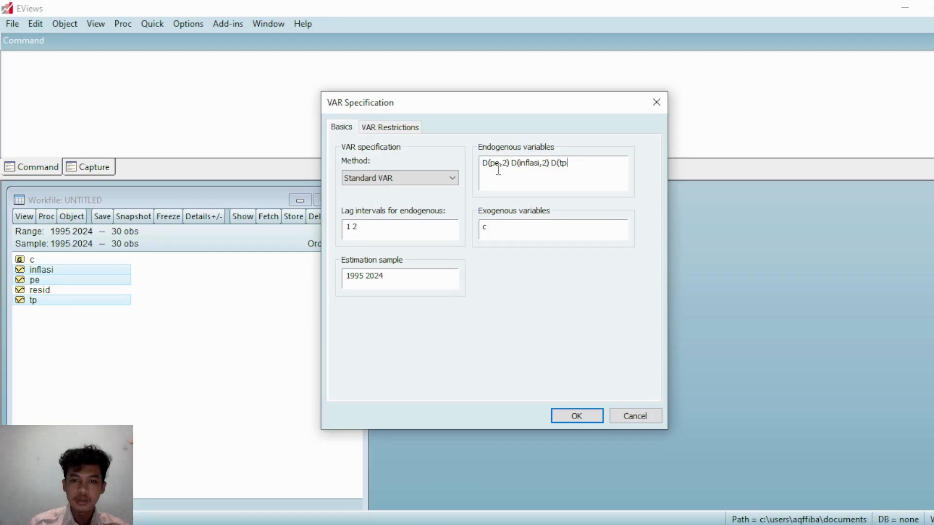
pyautogui.write(',2)')
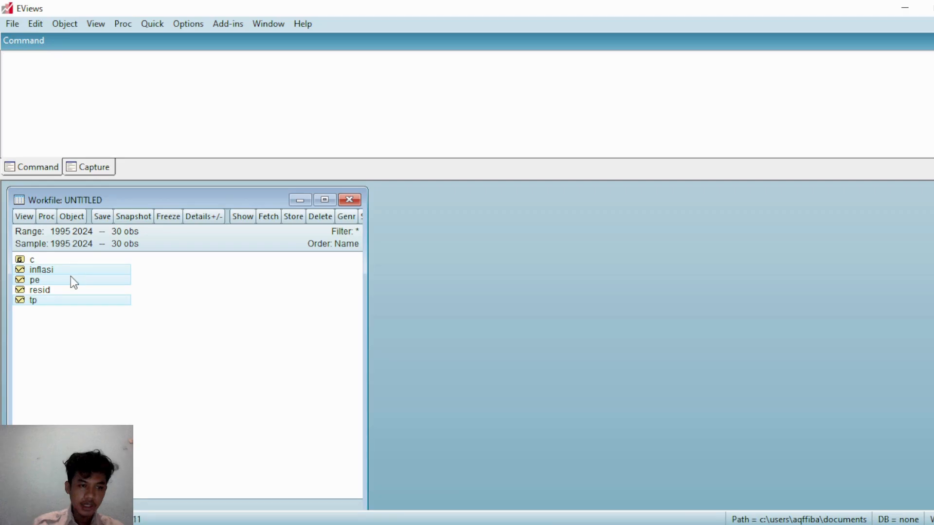
# Open the selected pe, inflasi and tp series as a VAR and enter D(pe,2) and D(inflasi,2) as the first two endogenous variables
pyautogui.rightClick(73, 282)
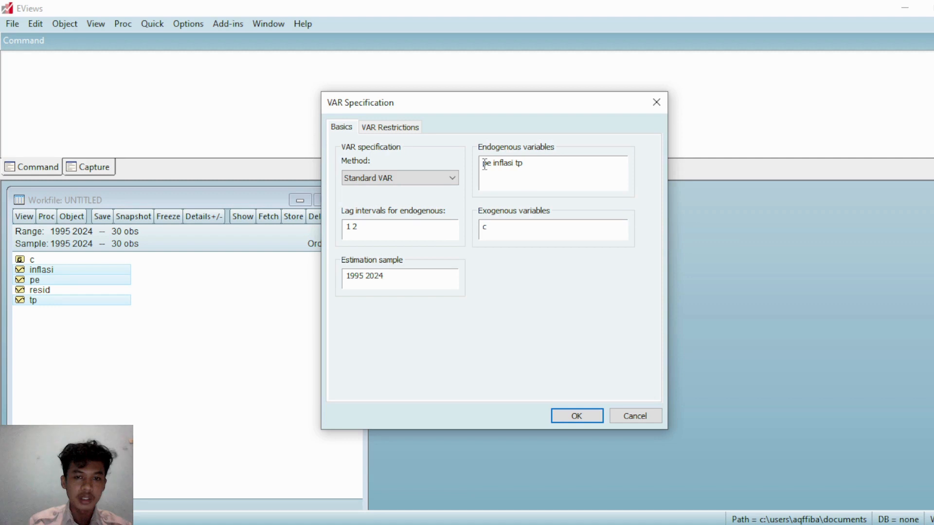
pyautogui.write('D')
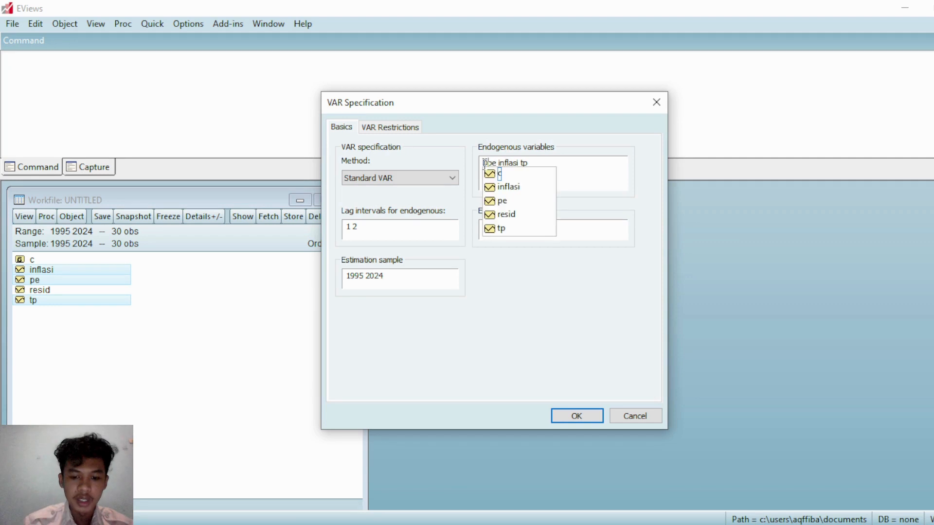
pyautogui.write('(pe')
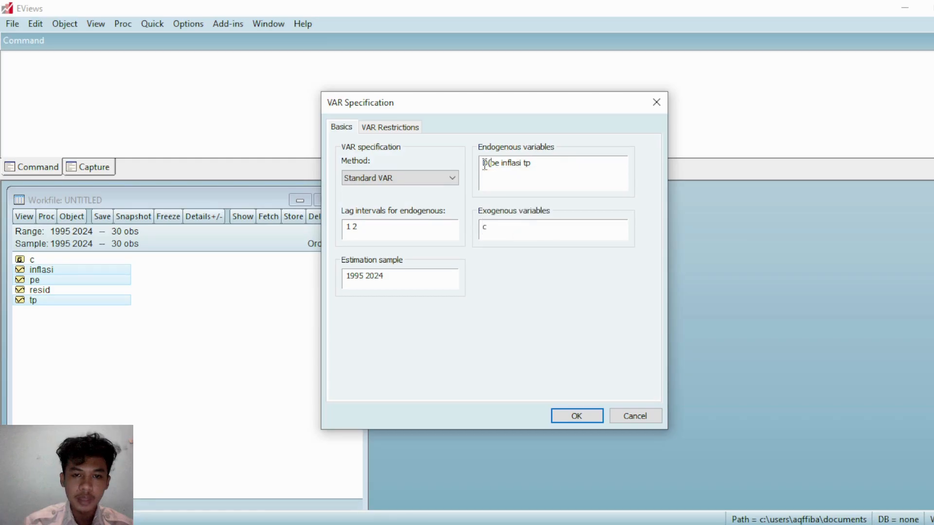
pyautogui.write(',2')
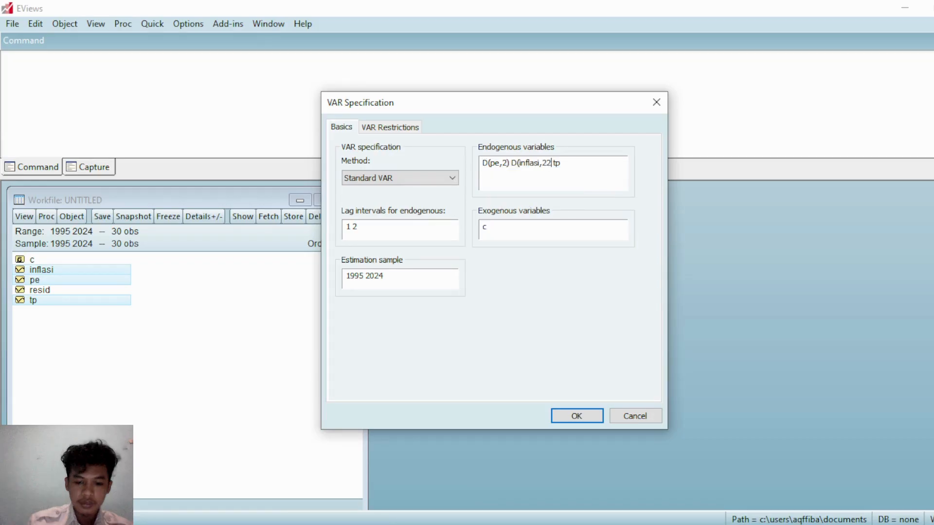
pyautogui.press('BackSpace')
pyautogui.write(') ')
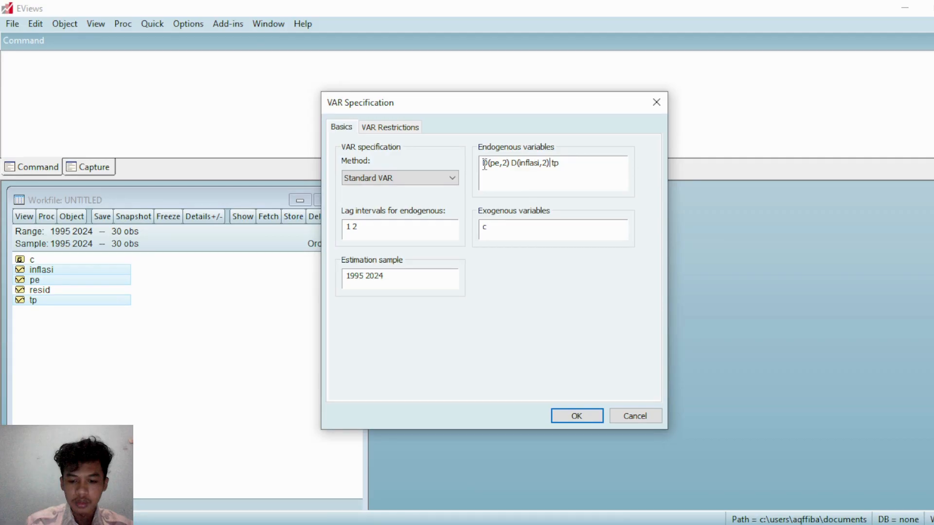
# Set the third endogenous variable to D(tp,2) and estimate the Standard VAR with lag intervals 1 2 and exogenous variable c
pyautogui.write('D')
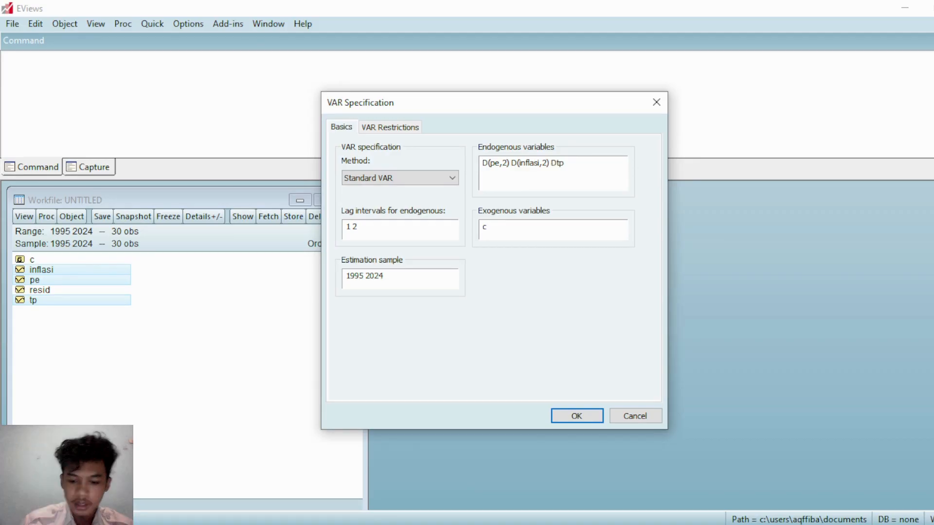
pyautogui.write('(')
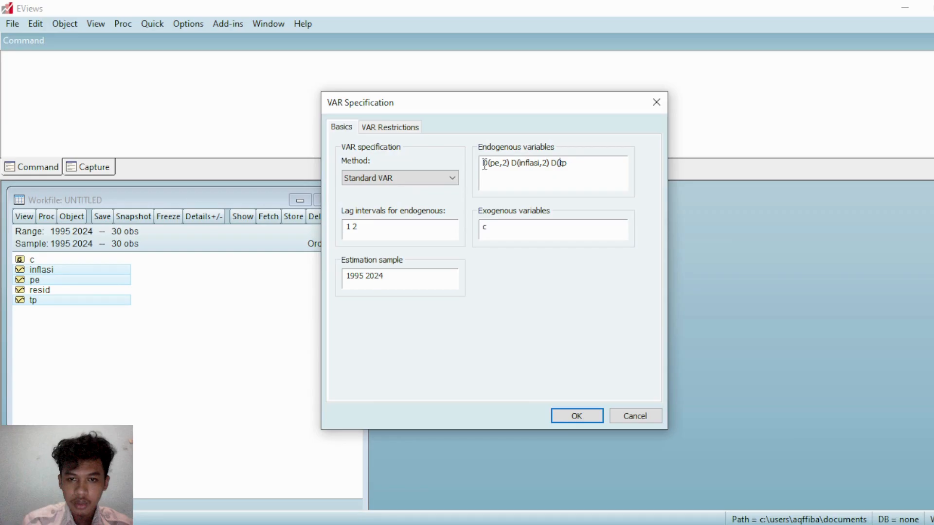
pyautogui.press('End')
pyautogui.write(',2)')
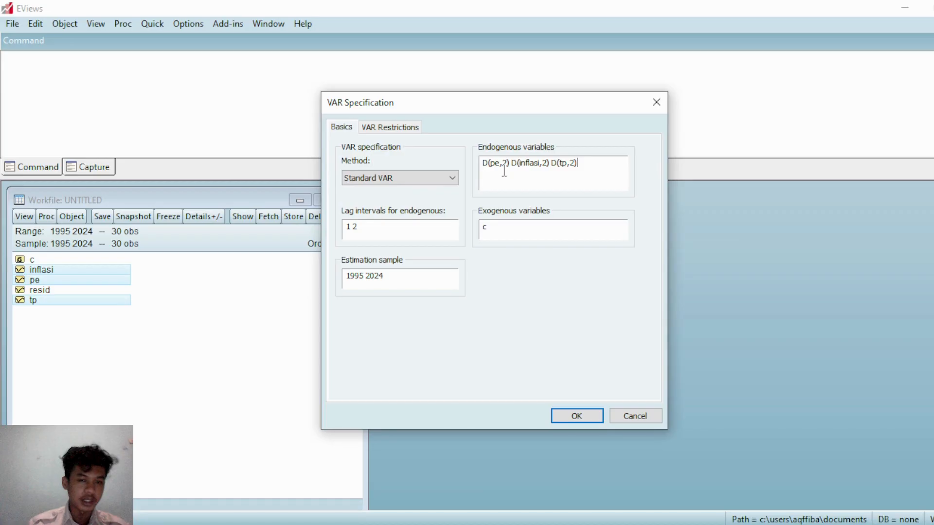
pyautogui.click(583, 417)
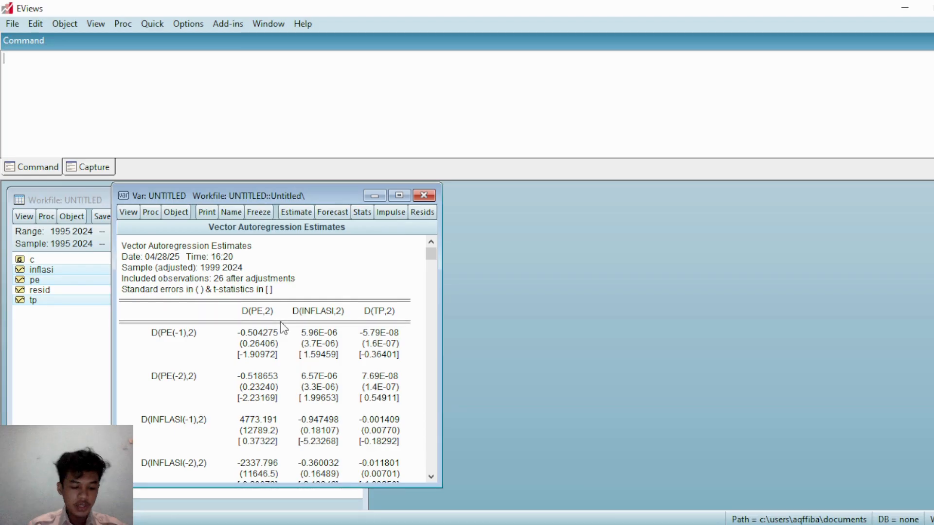
# Display the VAR's AR roots graph and check the position of the inverse roots relative to the unit circle
pyautogui.click(131, 213)
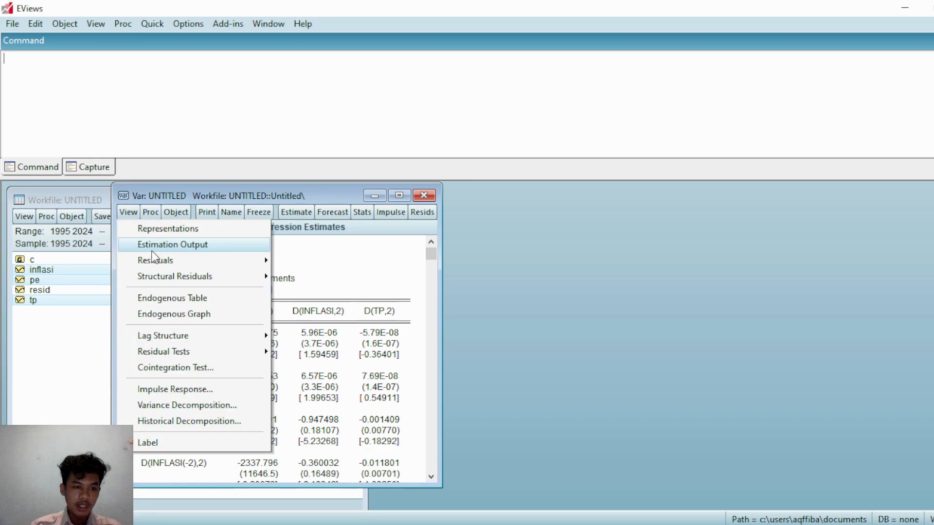
pyautogui.moveTo(226, 333)
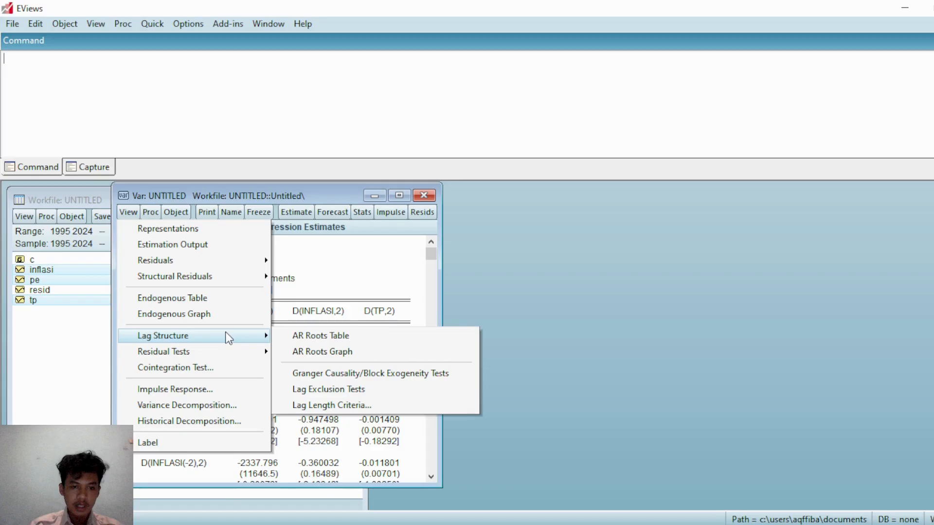
pyautogui.click(309, 352)
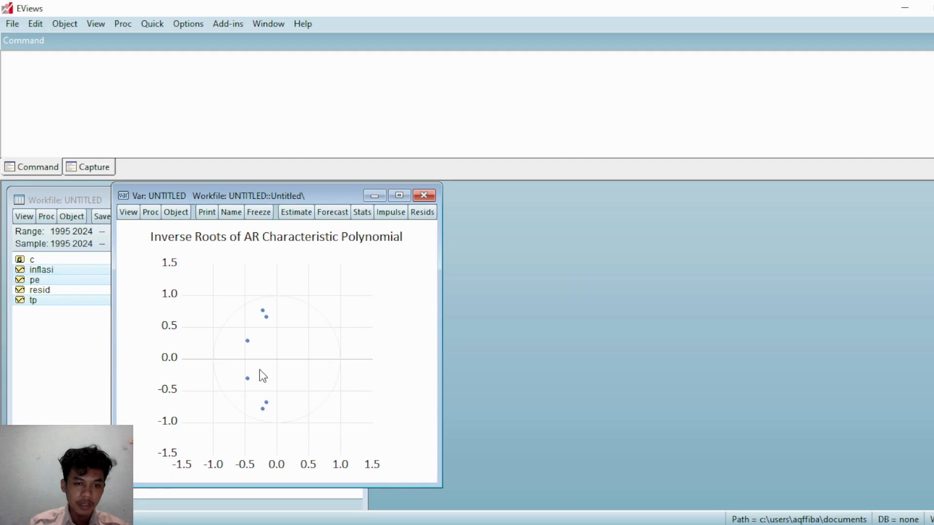
pyautogui.moveTo(274, 334)
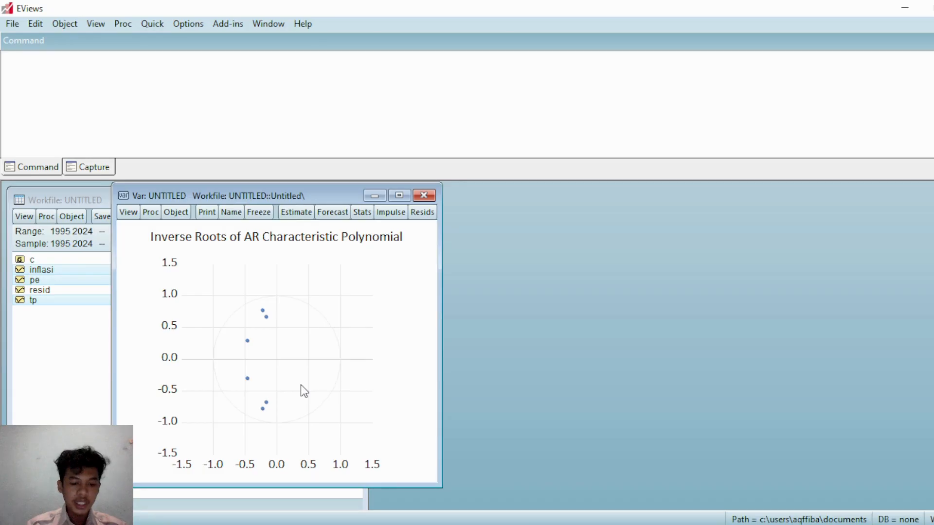
# Run the Johansen cointegration test with lag intervals 1 2, case 3a Dual constant (JHJ) and size 0.05, and review the trace rank test
pyautogui.click(127, 213)
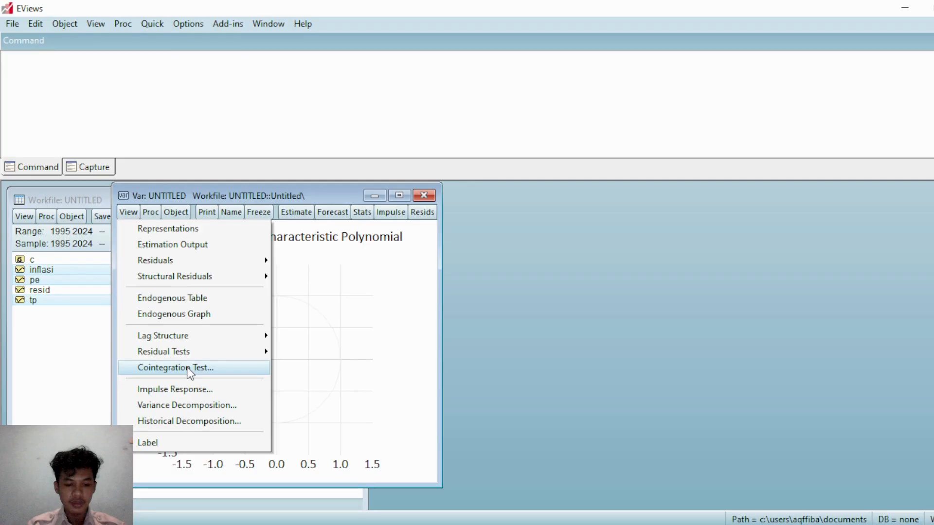
pyautogui.click(188, 368)
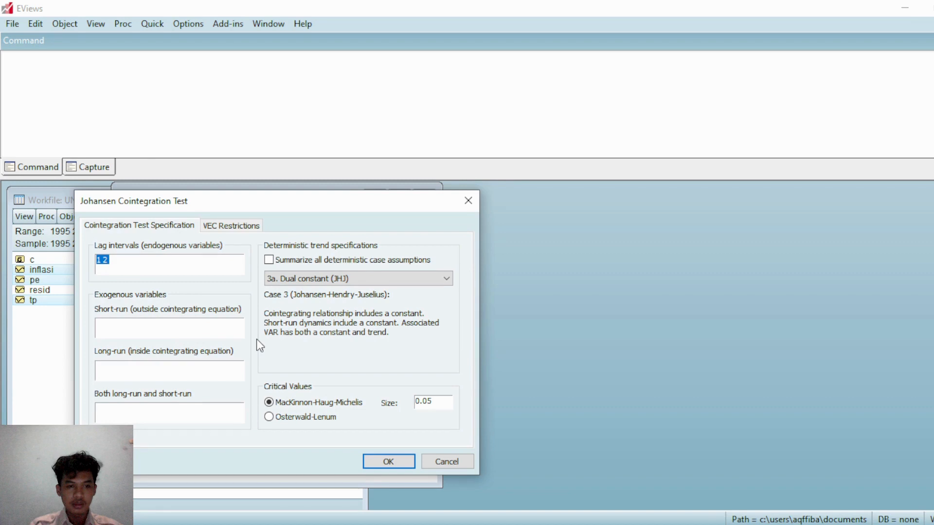
pyautogui.click(388, 462)
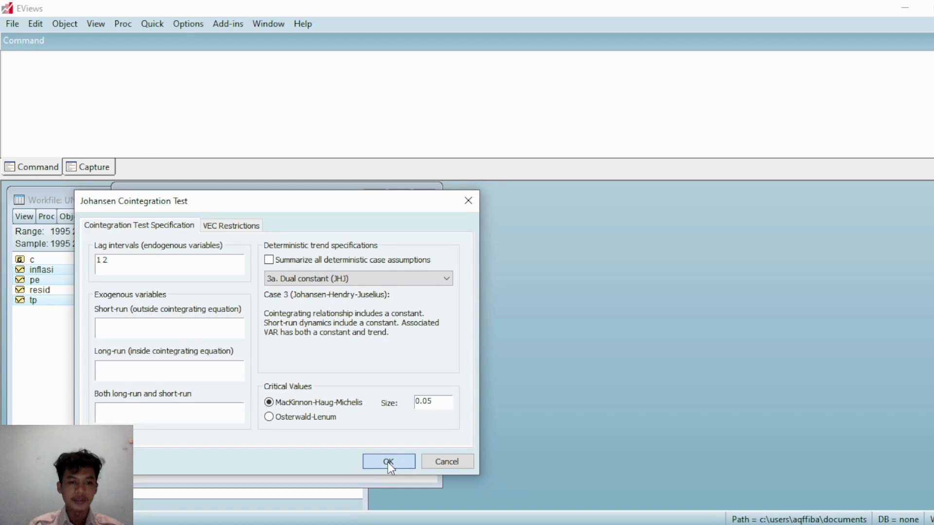
pyautogui.click(388, 462)
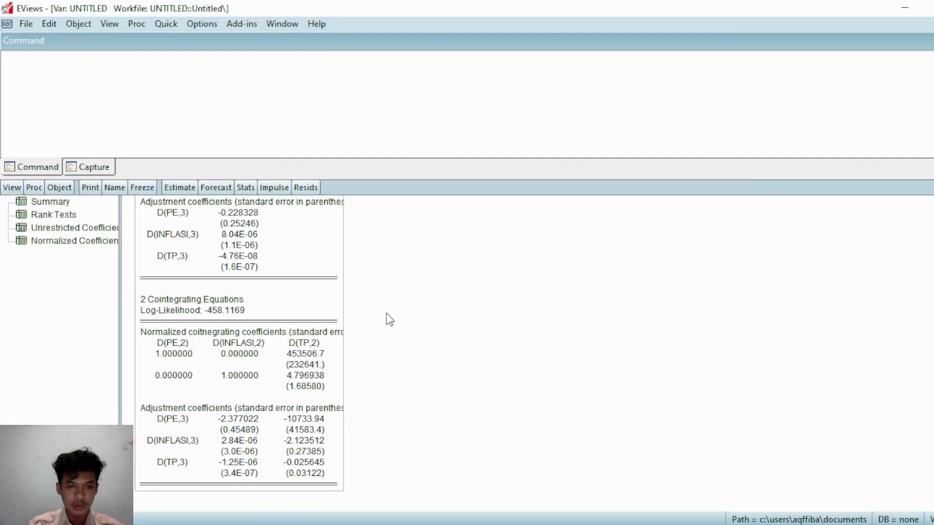
pyautogui.scroll(15, 387, 313)
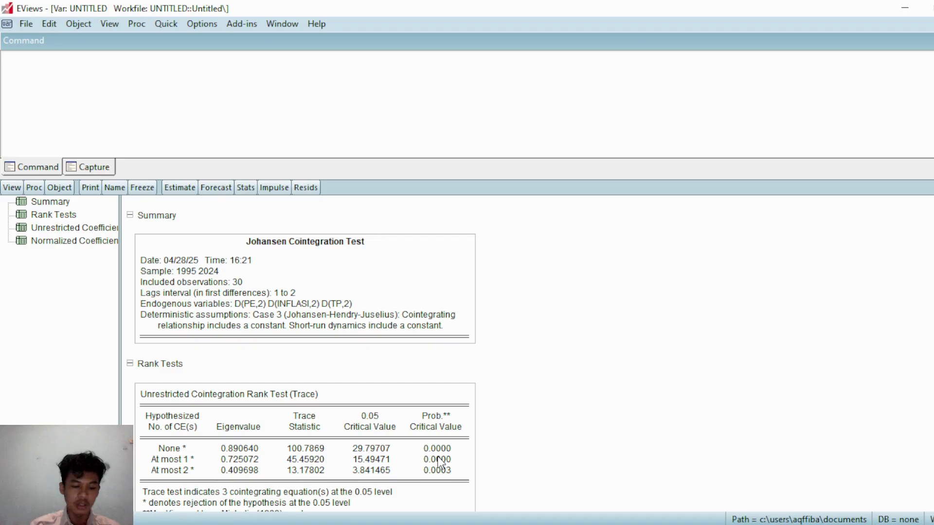
# Restore the maximised cointegration results window, close it and delete the untitled VAR
pyautogui.click(933, 23)
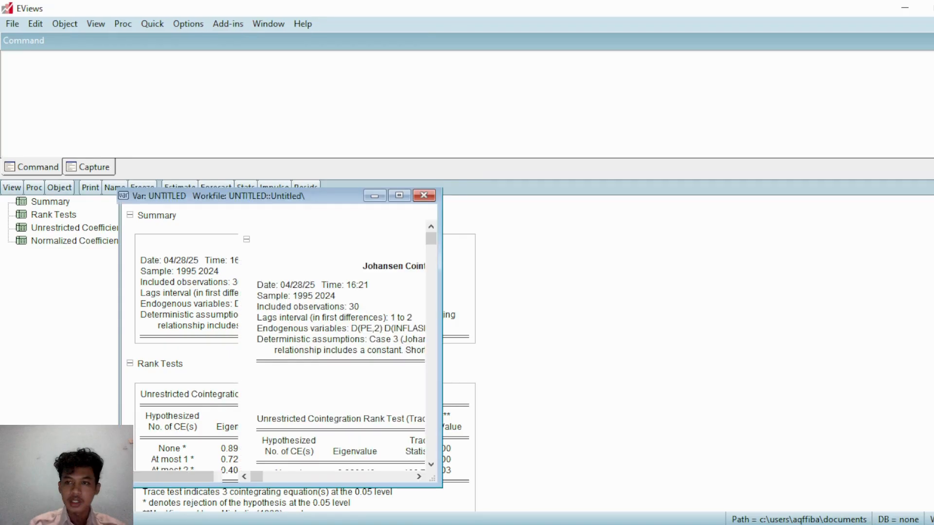
pyautogui.click(424, 195)
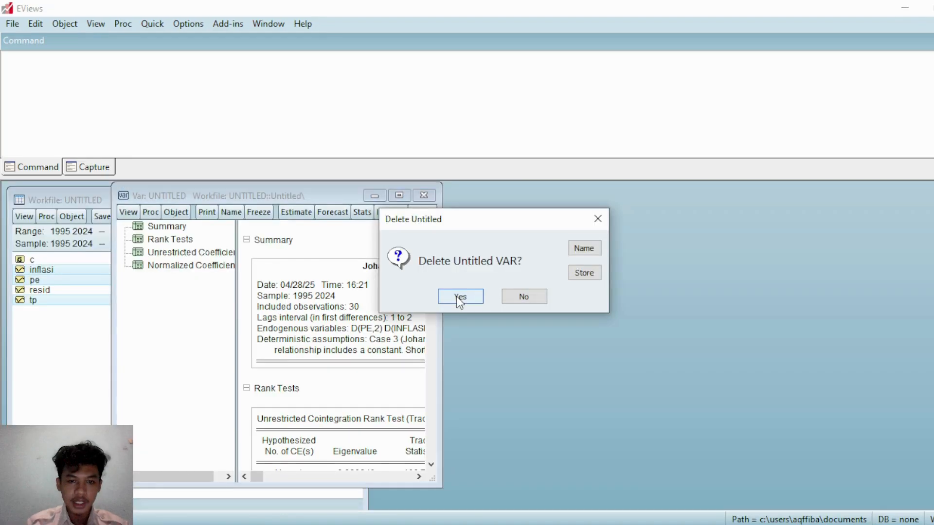
pyautogui.click(460, 297)
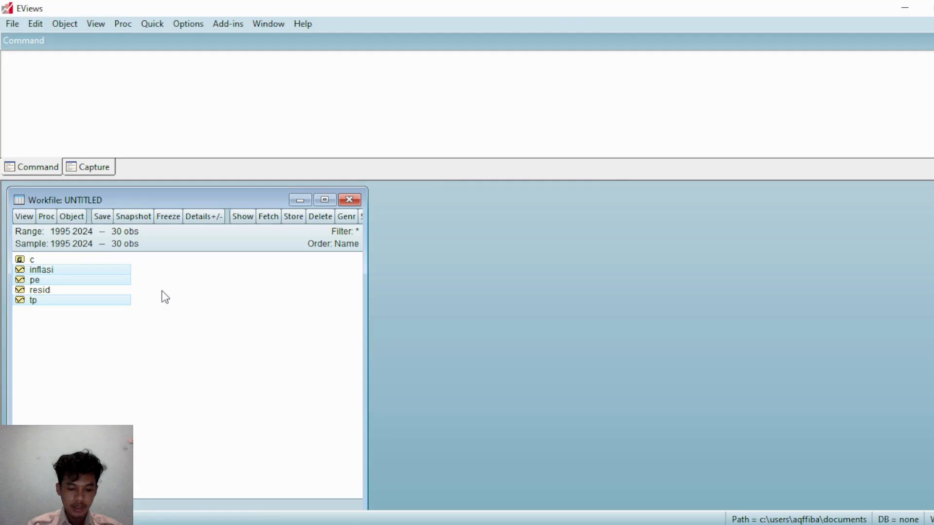
# Open the selected pe, inflasi and tp series as a VAR and set the method to Vector Error Correction
pyautogui.rightClick(98, 275)
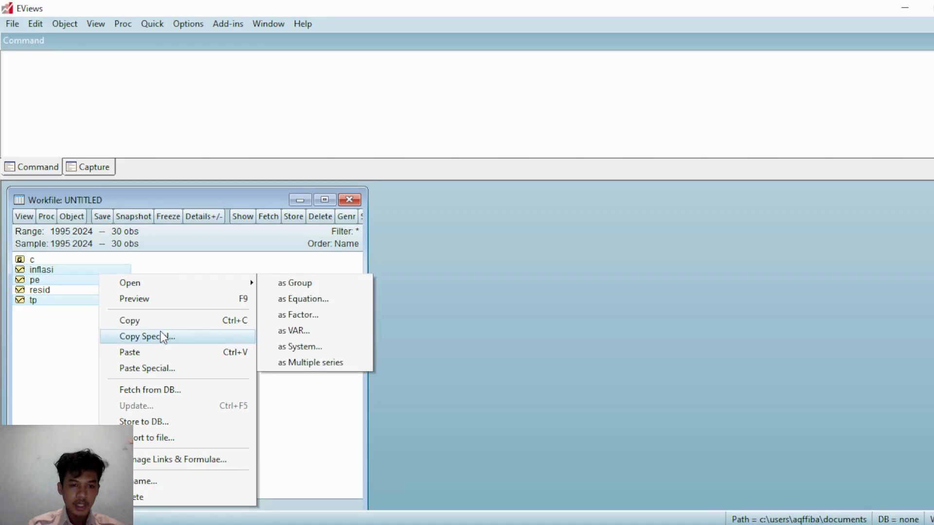
pyautogui.click(294, 330)
pyautogui.click(374, 178)
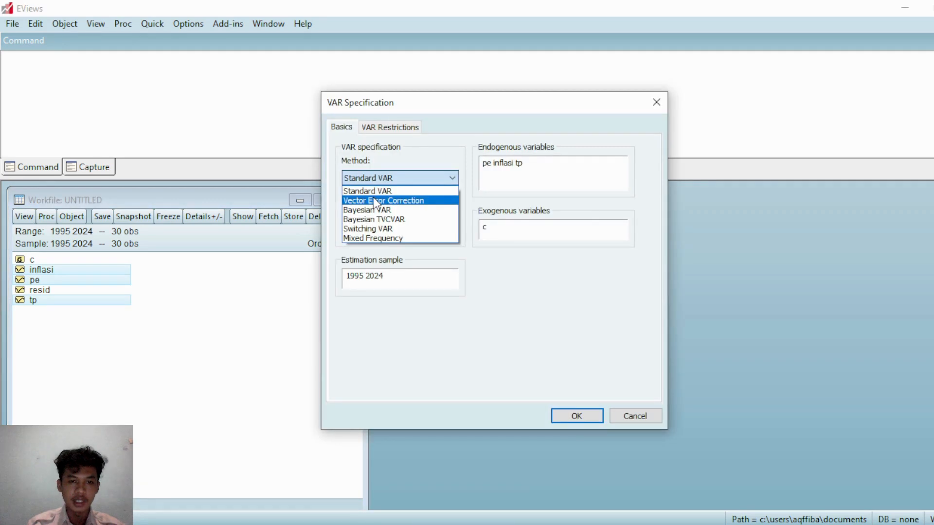
pyautogui.click(373, 200)
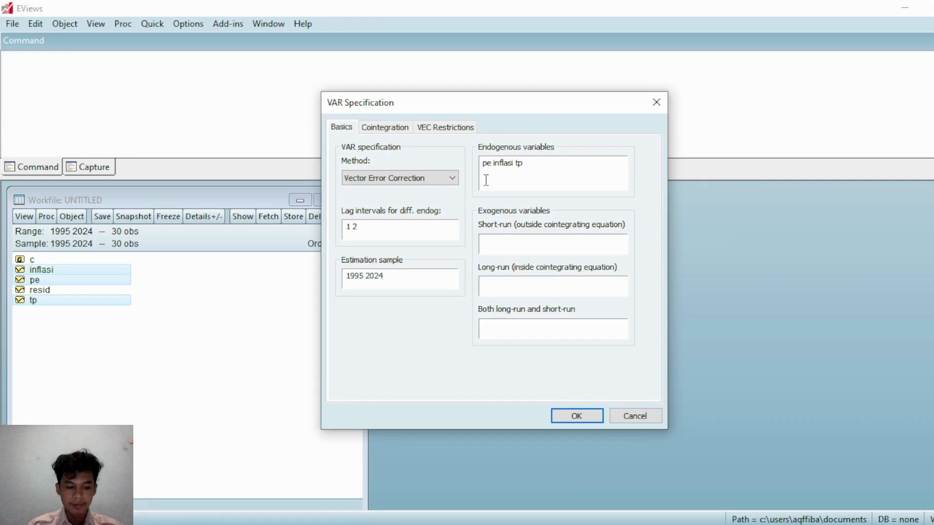
# Change the endogenous variables of the Vector Error Correction model to D(pe,2), D(inflasi,2) and D(tp,2)
pyautogui.write('D')
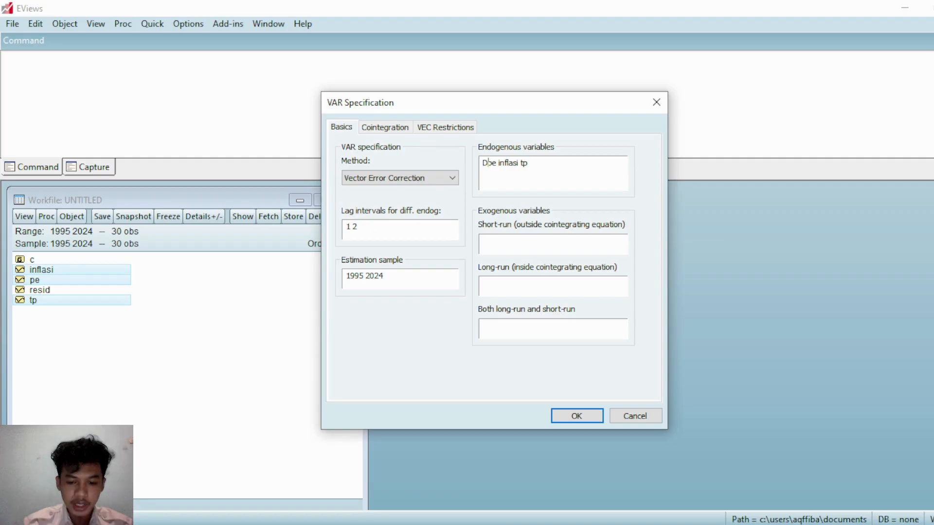
pyautogui.write('(pe')
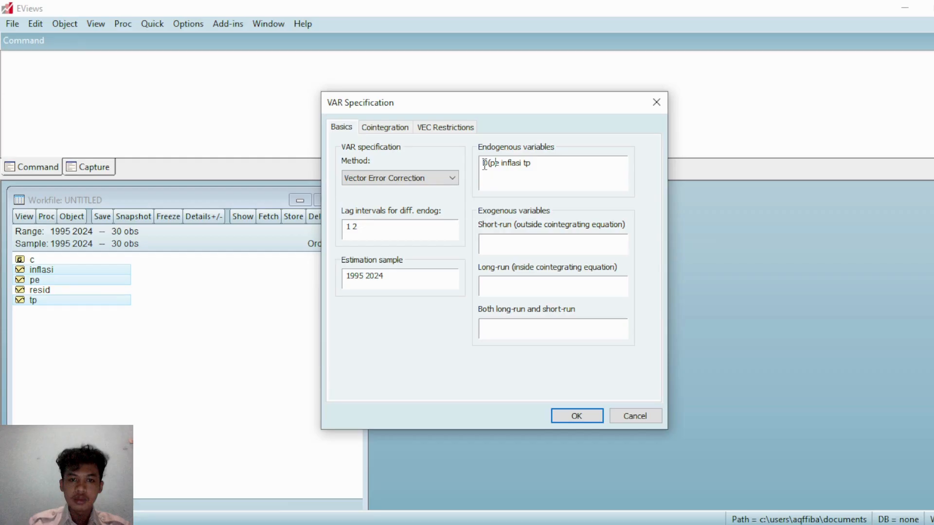
pyautogui.write(',2) ')
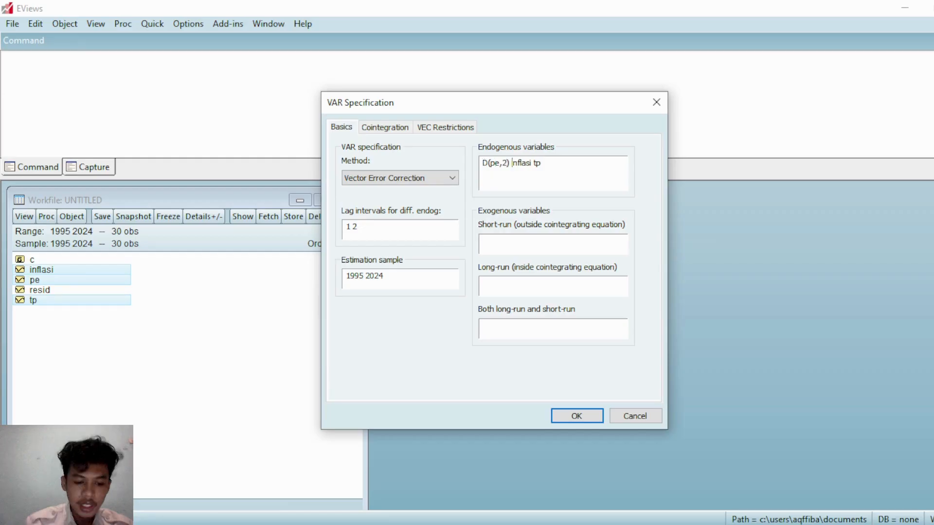
pyautogui.write('D')
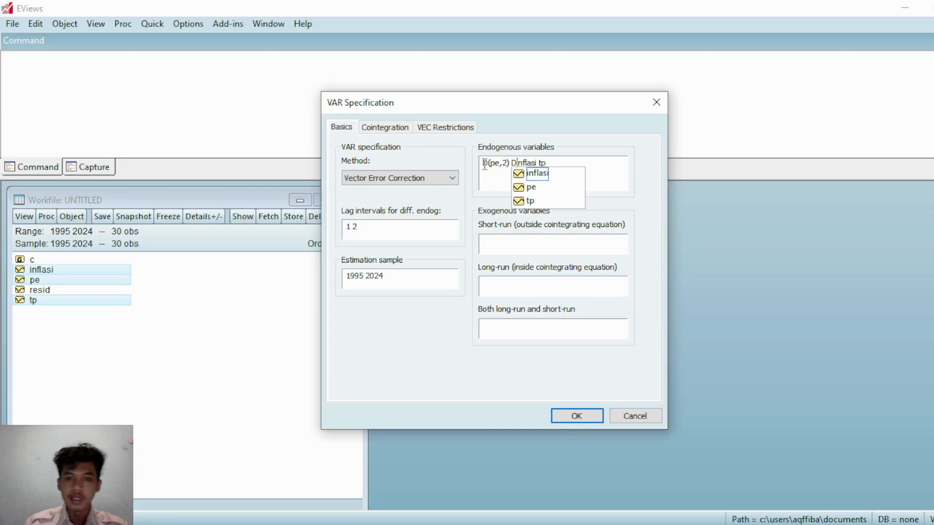
pyautogui.write('(')
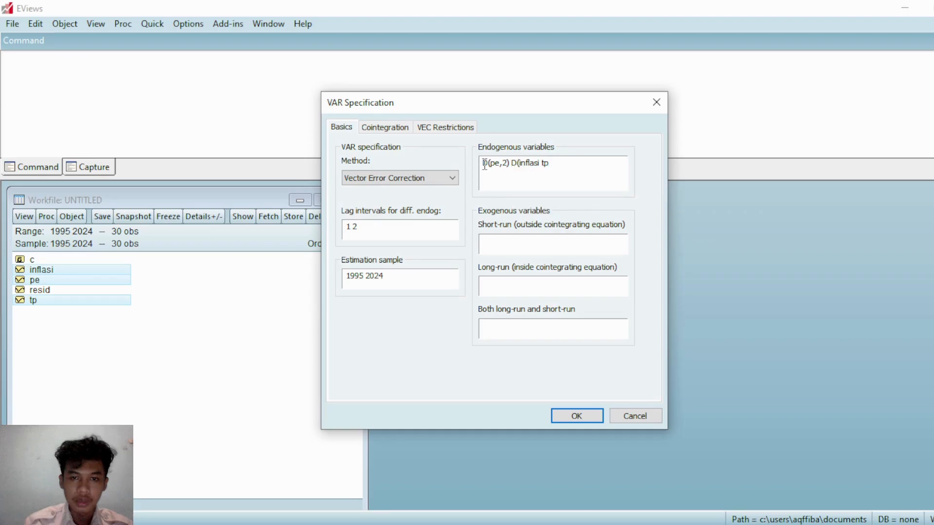
pyautogui.press('BackSpace')
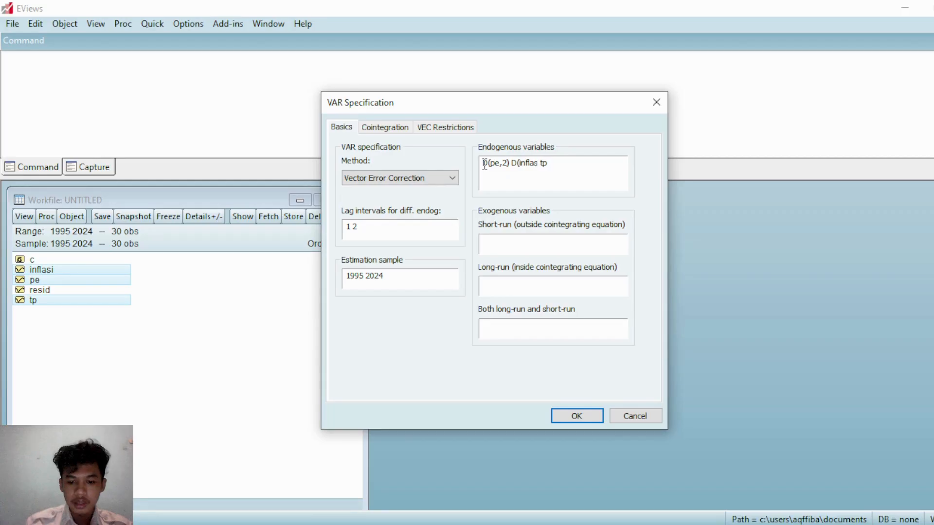
pyautogui.write('i,2')
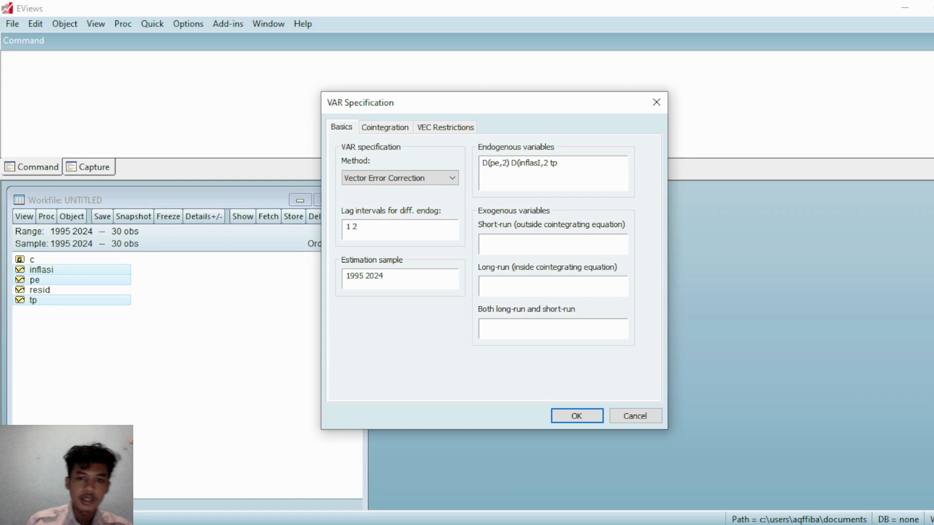
pyautogui.write(') ')
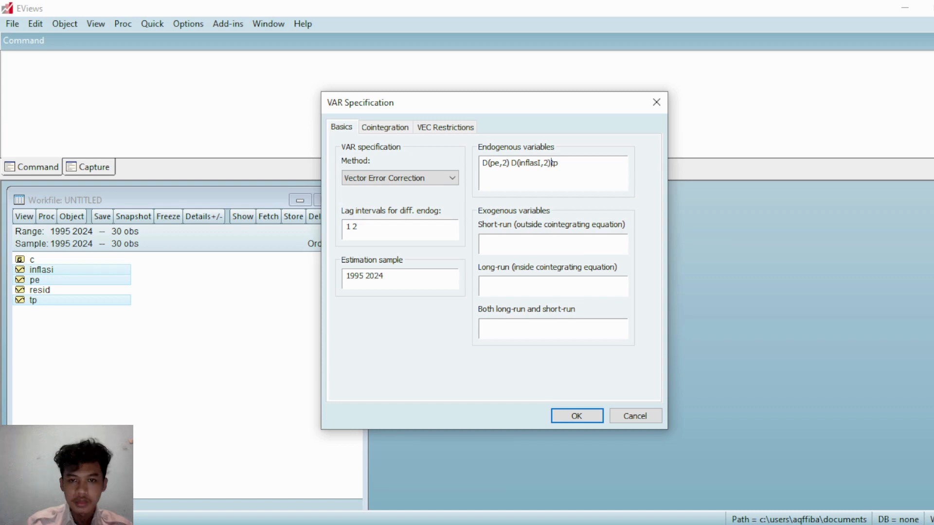
pyautogui.write('D')
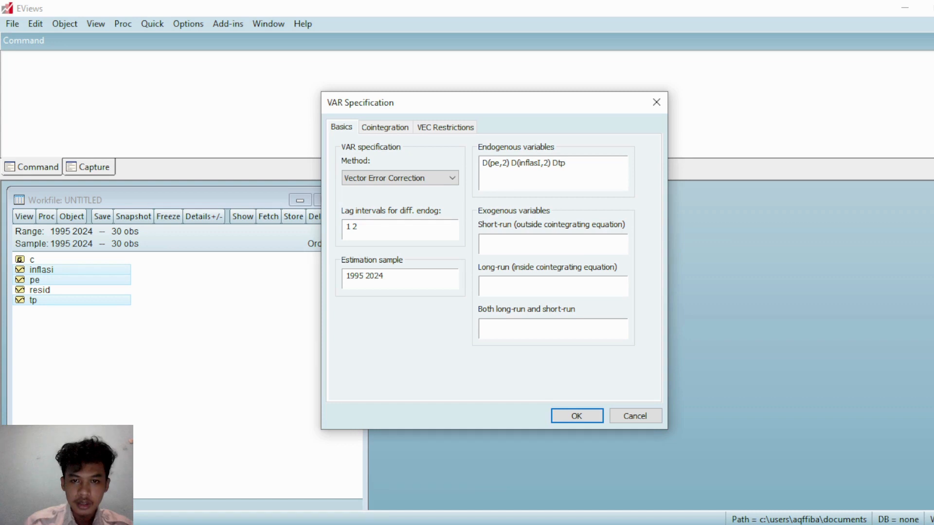
pyautogui.write('(tp')
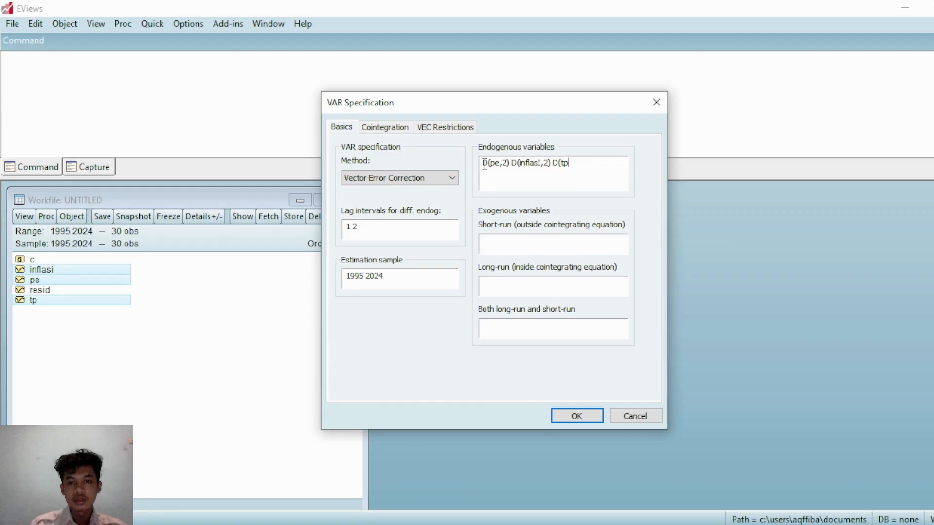
pyautogui.write(',2)')
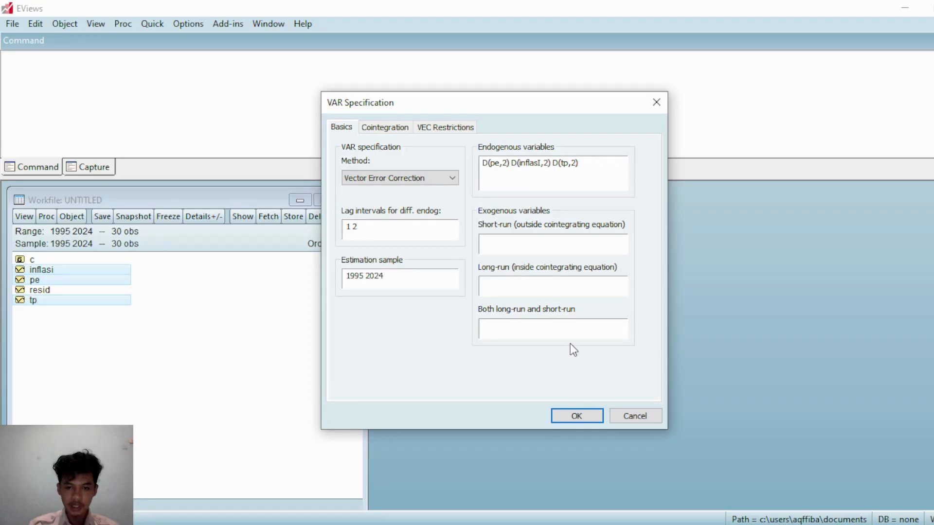
# Estimate the Vector Error Correction model with lag intervals 1 2, review the full estimation output and close the untitled VAR
pyautogui.press('Return')
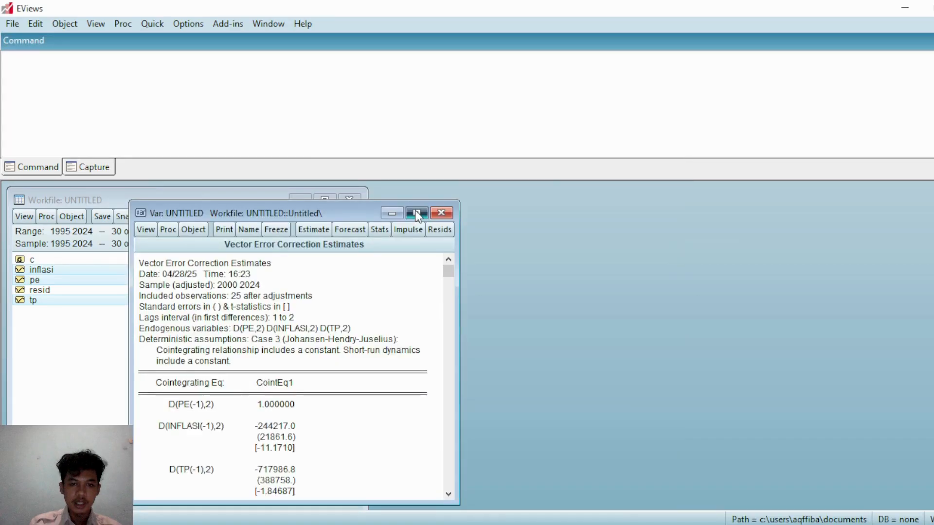
pyautogui.click(416, 212)
pyautogui.scroll(-10, 366, 299)
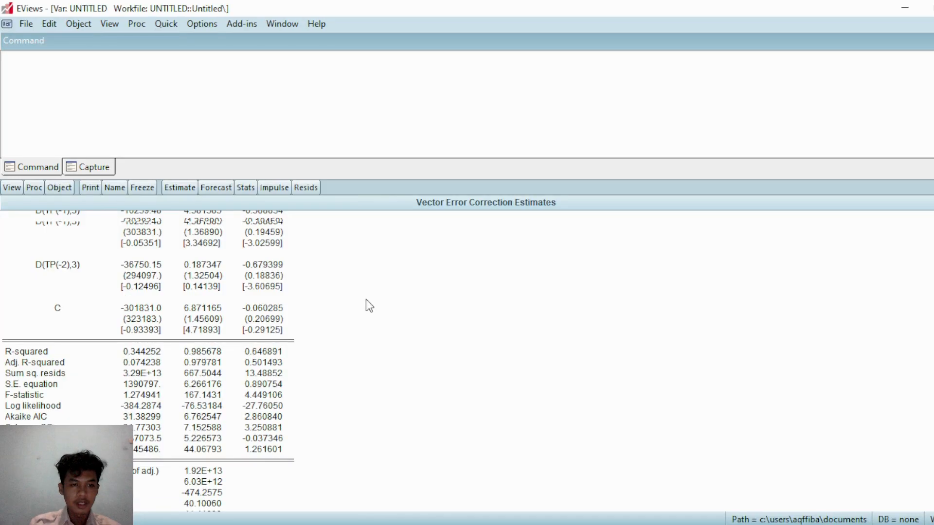
pyautogui.scroll(10, 335, 320)
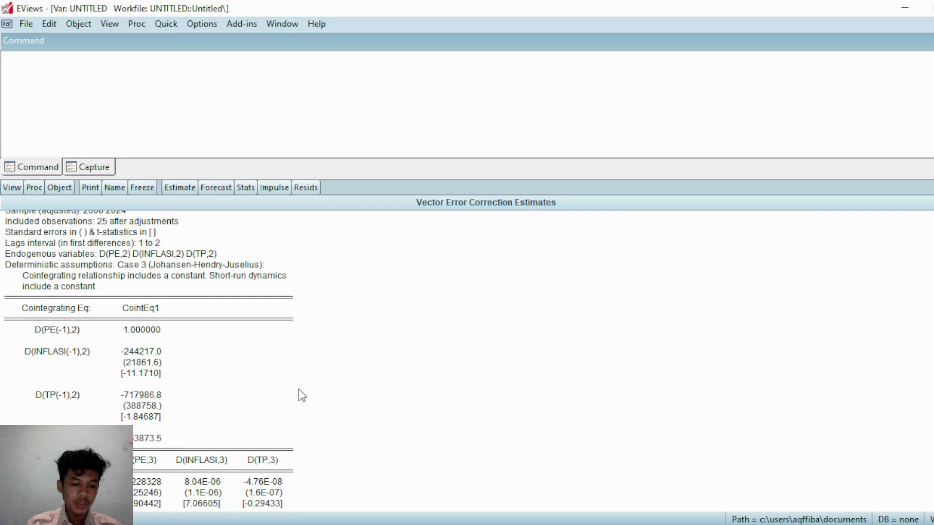
pyautogui.scroll(1, 299, 389)
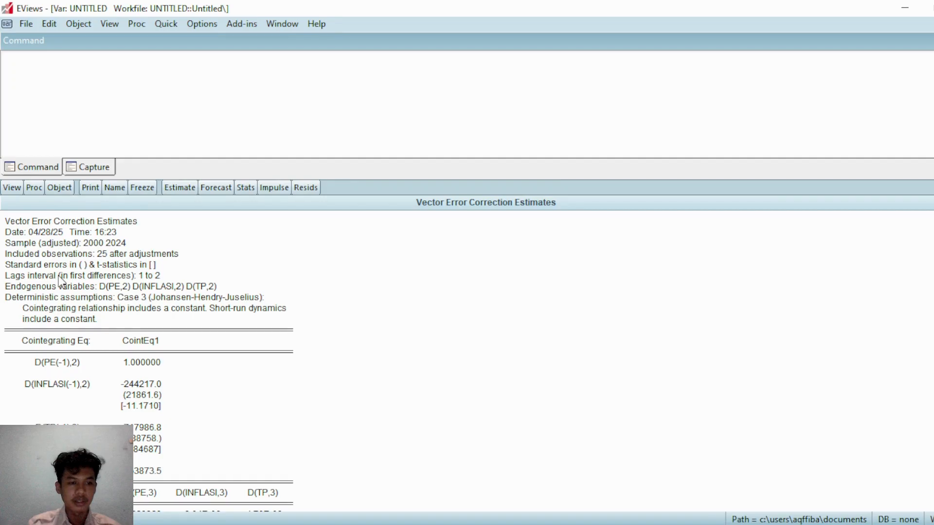
pyautogui.scroll(-18, 59, 279)
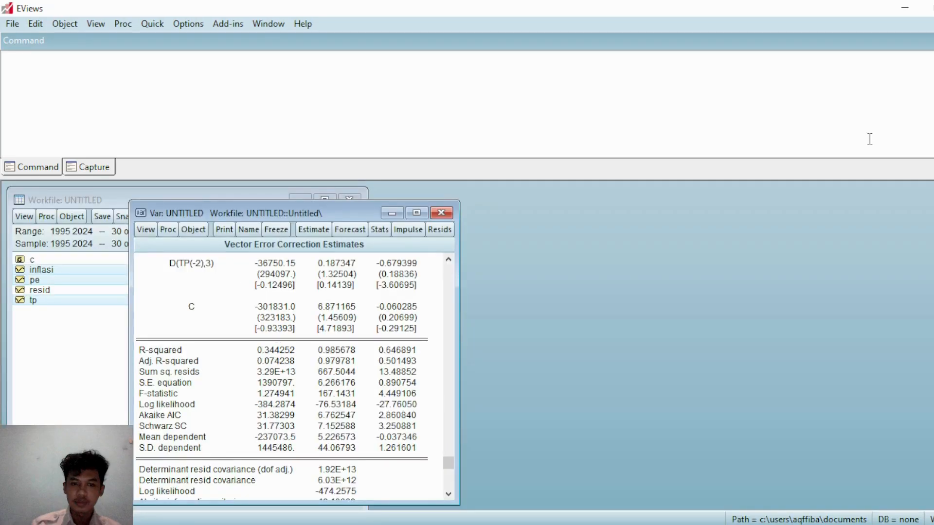
pyautogui.click(441, 213)
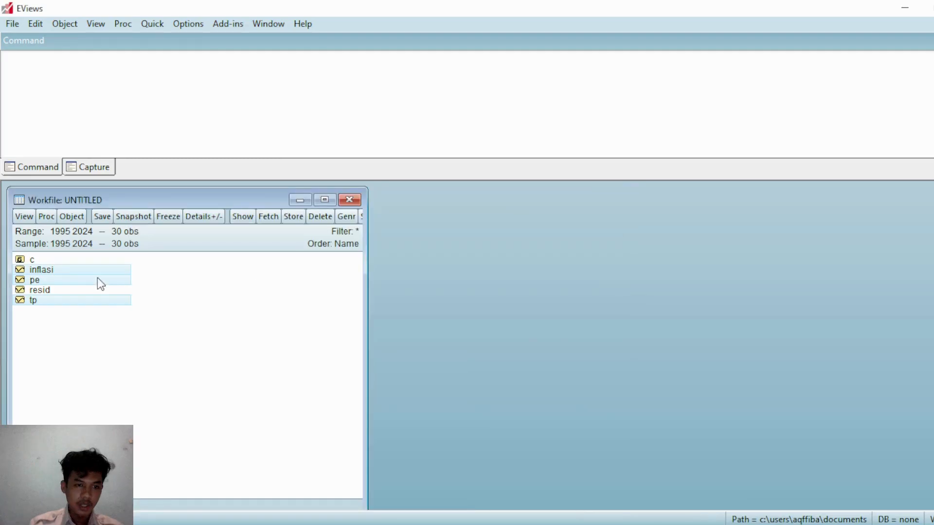
# Open the selected pe, inflasi and tp series as a group, run the Granger causality test with 2 lags, and close the group
pyautogui.rightClick(100, 283)
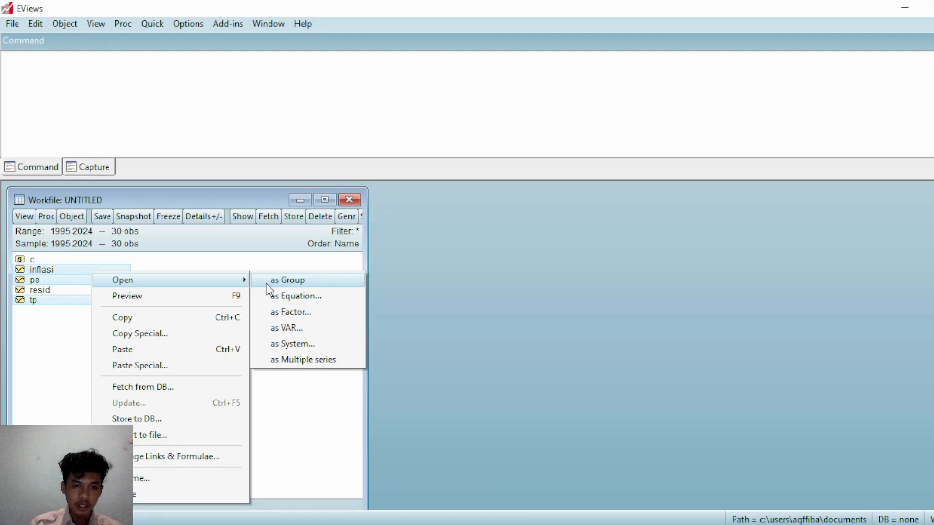
pyautogui.click(266, 284)
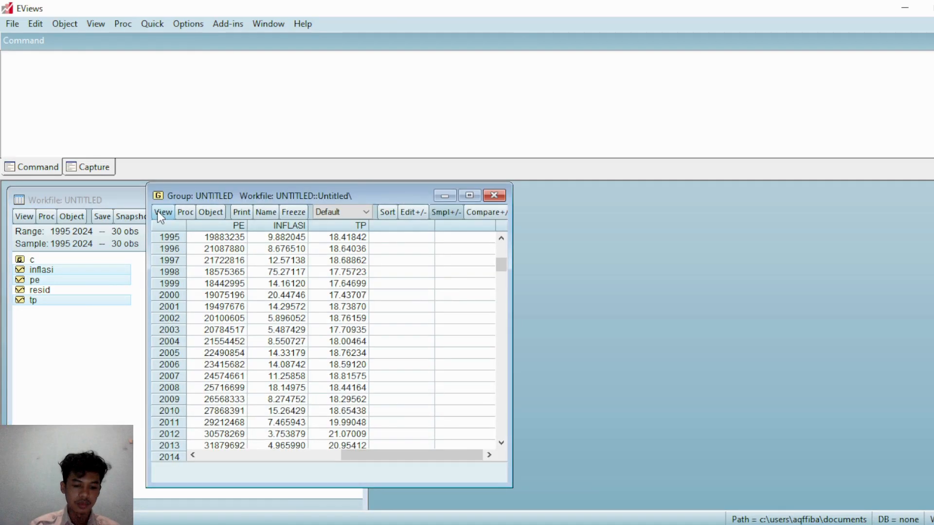
pyautogui.click(163, 212)
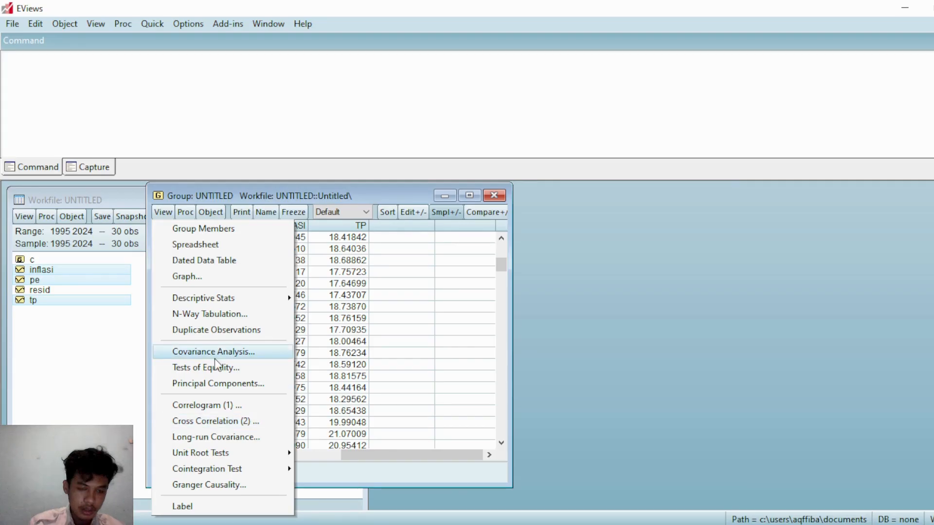
pyautogui.click(225, 485)
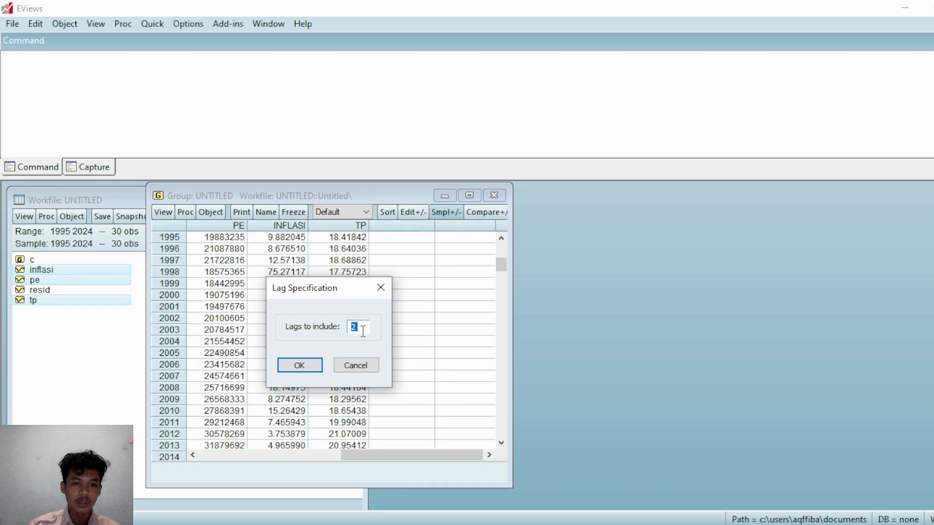
pyautogui.click(302, 368)
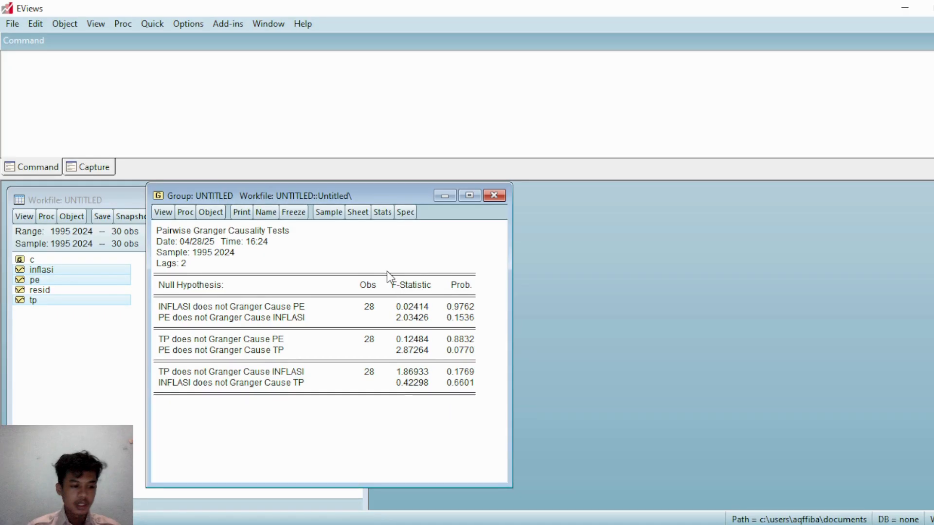
pyautogui.click(493, 196)
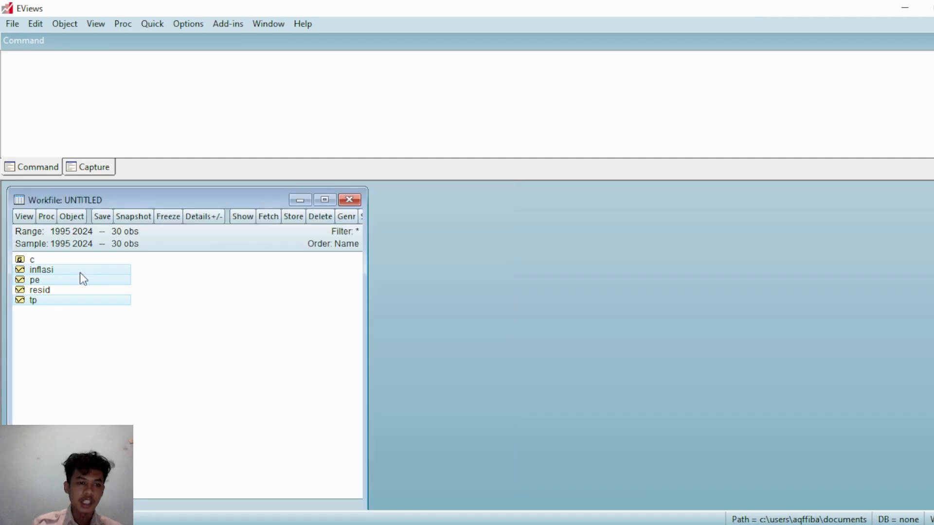
# Open the selected series as a VAR with the Vector Error Correction method and enter pe as D(pe,2) in the endogenous variables
pyautogui.rightClick(82, 279)
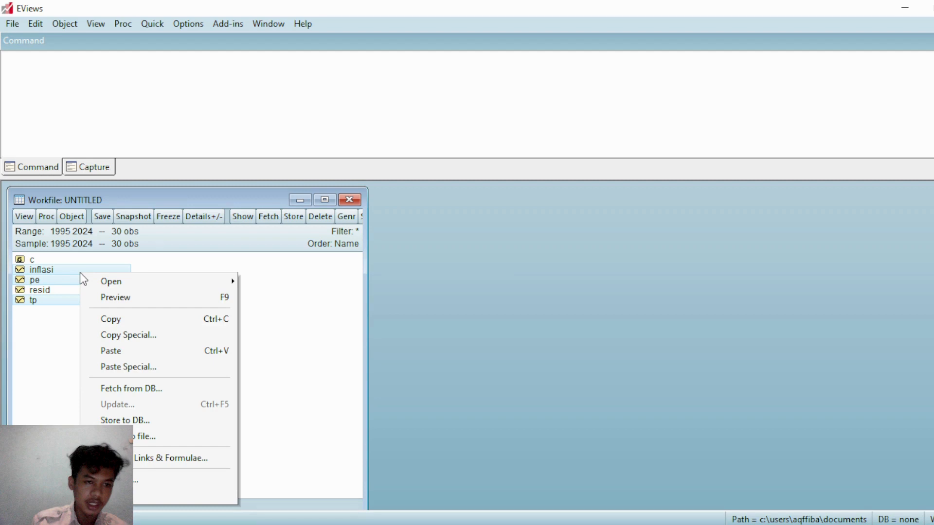
pyautogui.click(263, 323)
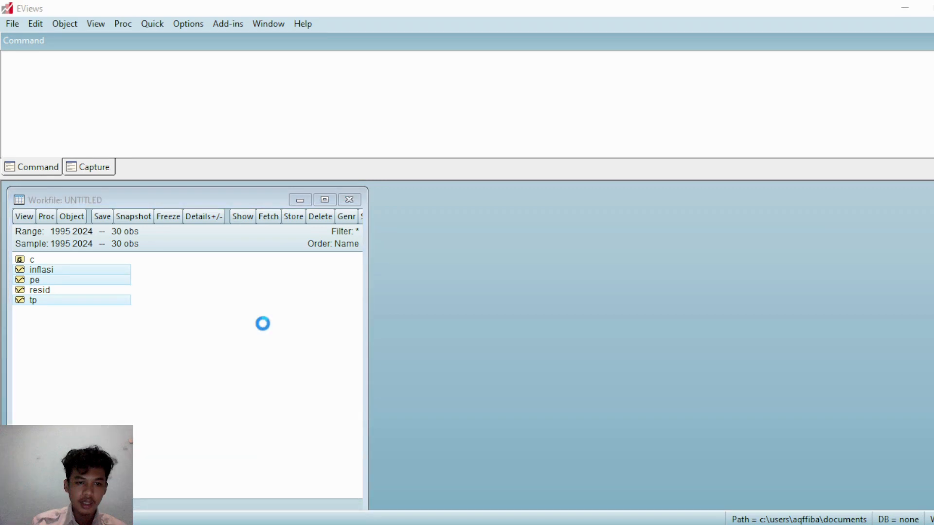
pyautogui.rightClick(81, 281)
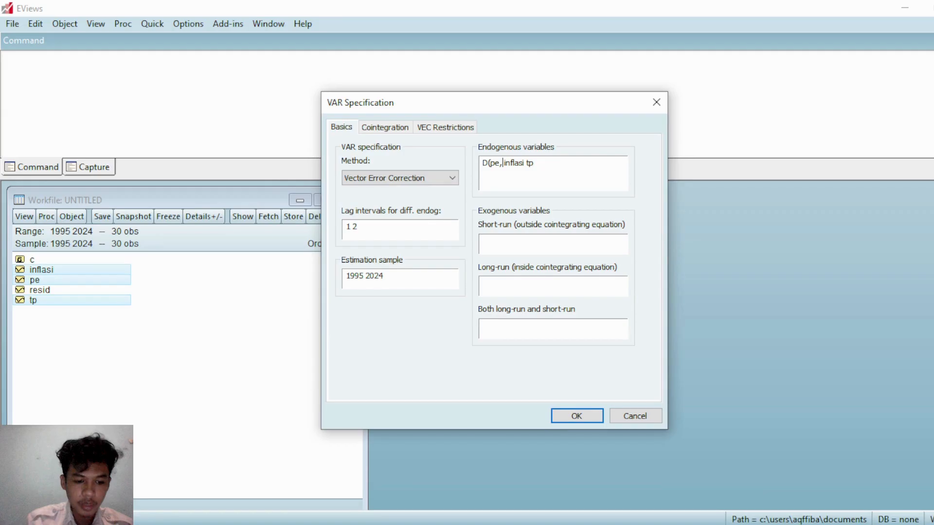
pyautogui.write('2) ')
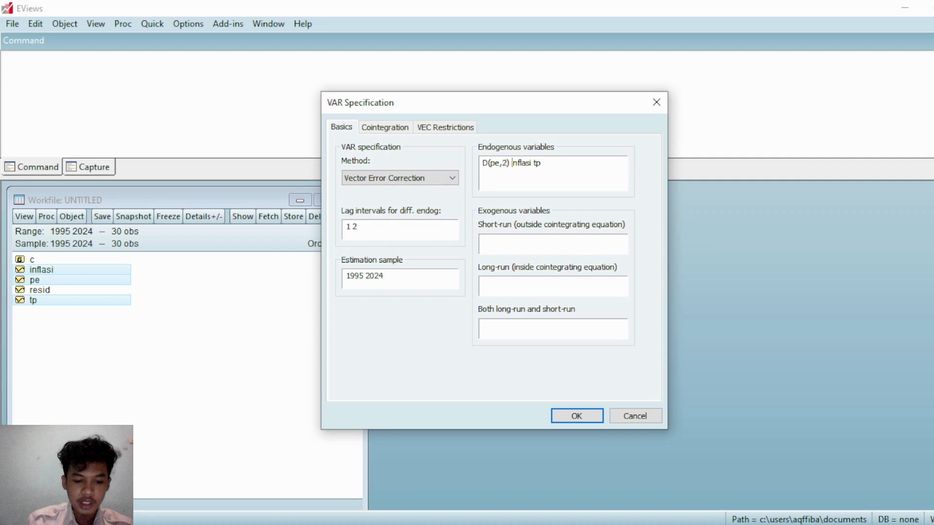
# Change the remaining endogenous variables to D(inflasi,2) and D(tp,2), and estimate the Vector Error Correction model with lag intervals 1 2
pyautogui.write('D(')
pyautogui.press('Right')
pyautogui.press('Right')
pyautogui.press('Right')
pyautogui.press('Right')
pyautogui.press('Right')
pyautogui.press('Right')
pyautogui.press('Right')
pyautogui.write(',')
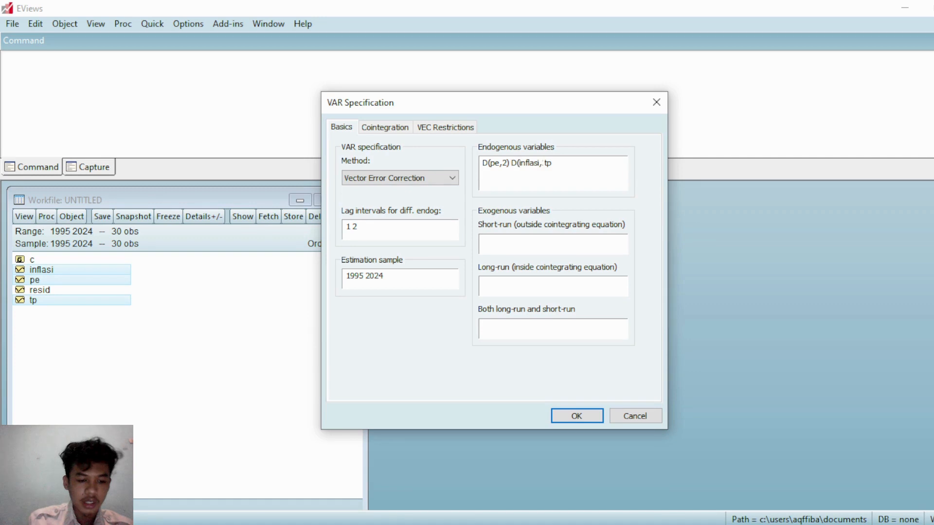
pyautogui.write('2) ')
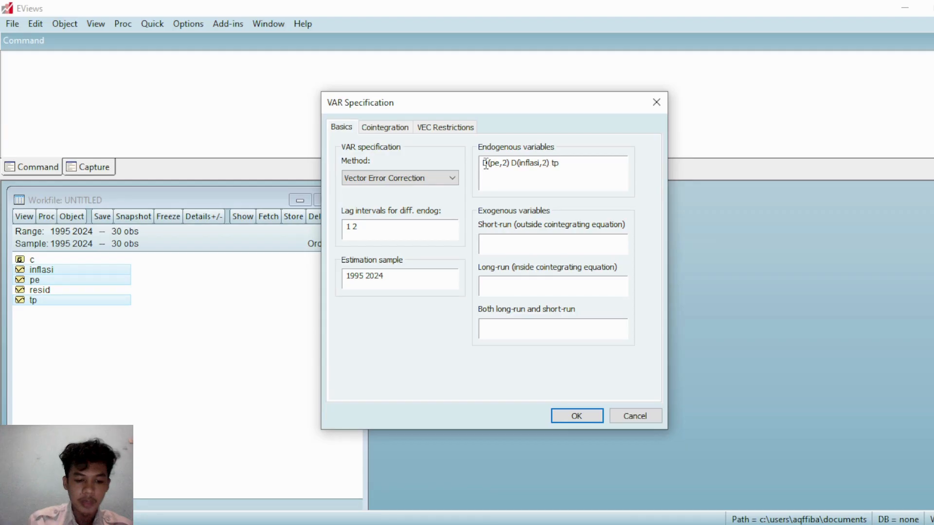
pyautogui.write('D(')
pyautogui.press('Right')
pyautogui.press('Right')
pyautogui.write(',')
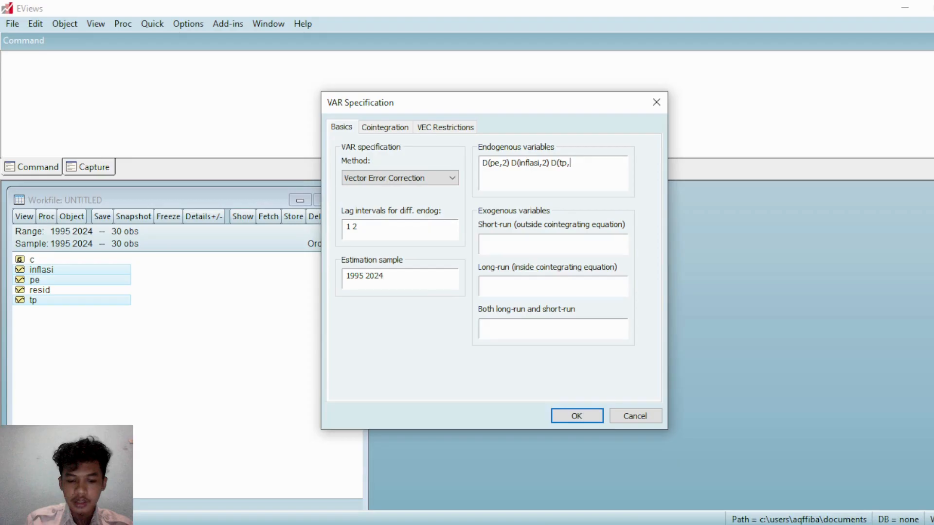
pyautogui.write('2)')
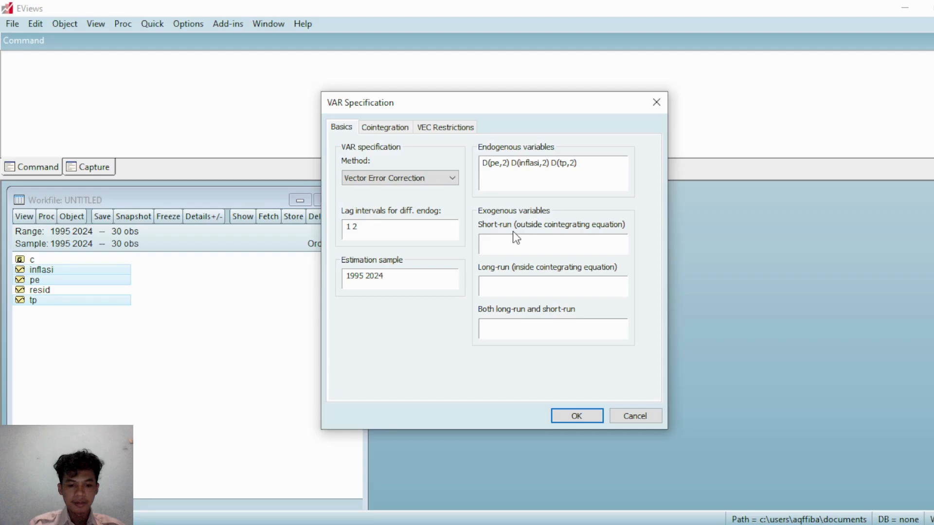
pyautogui.press('Return')
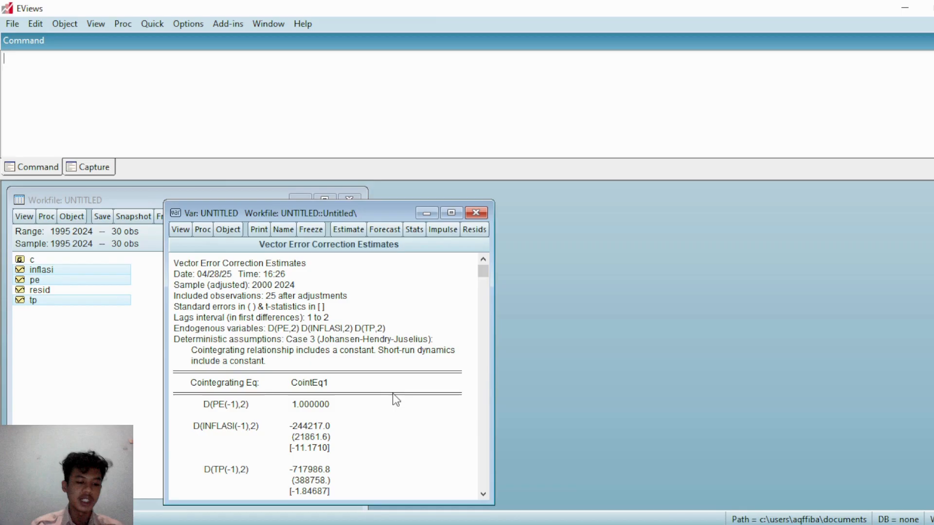
# Plot the model's impulse responses with horizon length 10 and examine how D(PE,2) responds to innovations in D(PE,2), D(INFLASI,2) and D(TP,2)
pyautogui.click(181, 229)
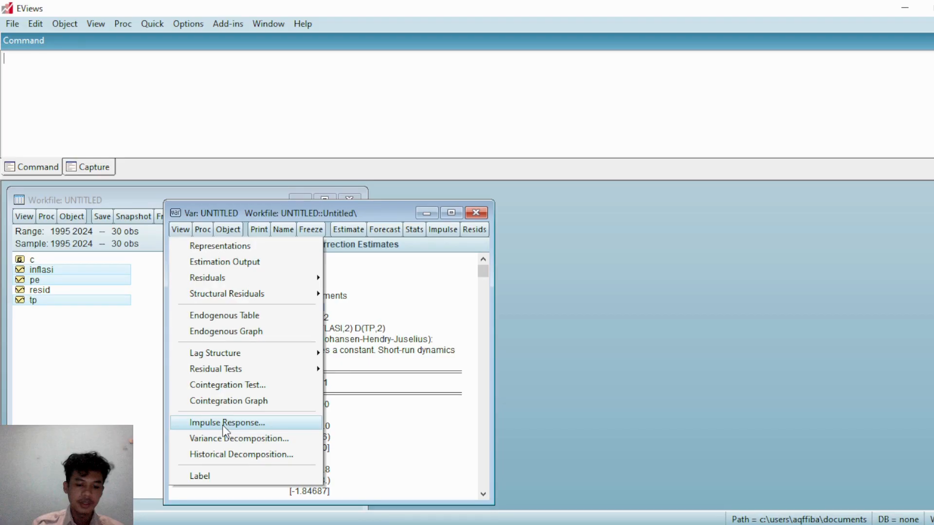
pyautogui.click(226, 424)
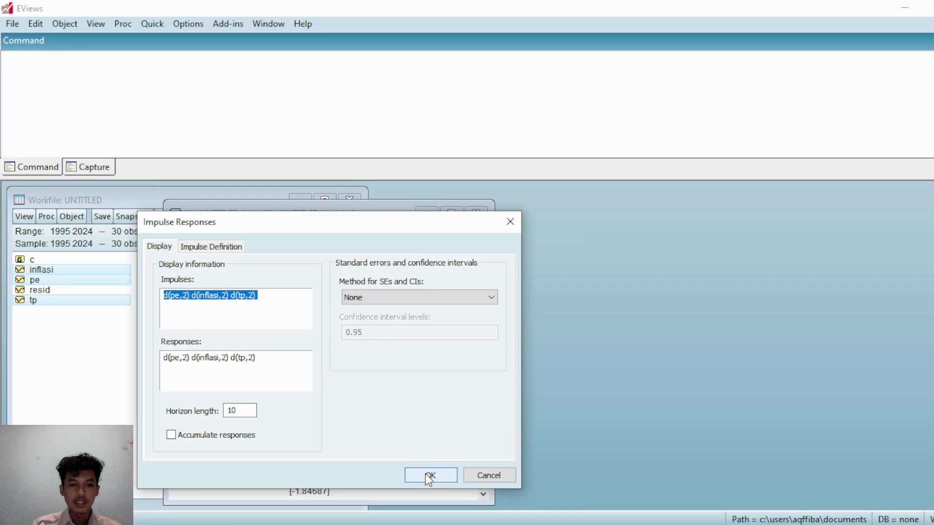
pyautogui.click(430, 476)
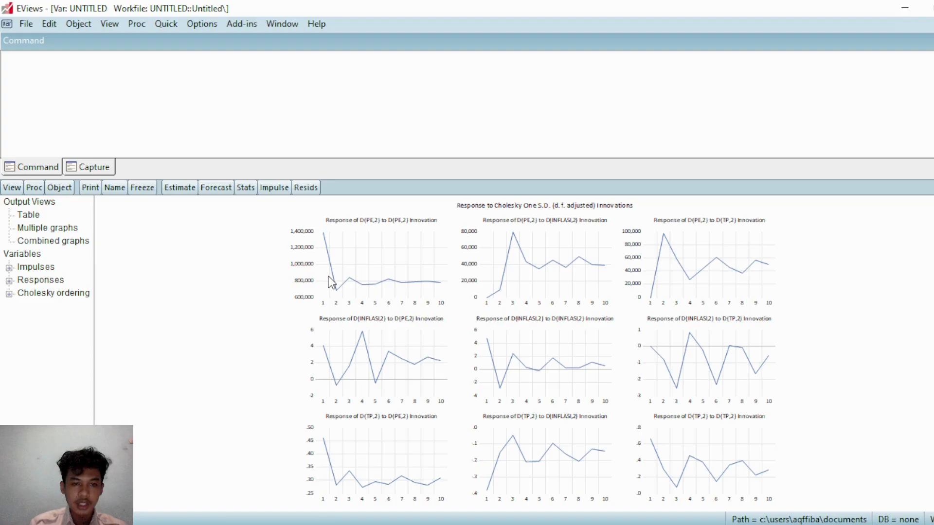
pyautogui.moveTo(335, 290)
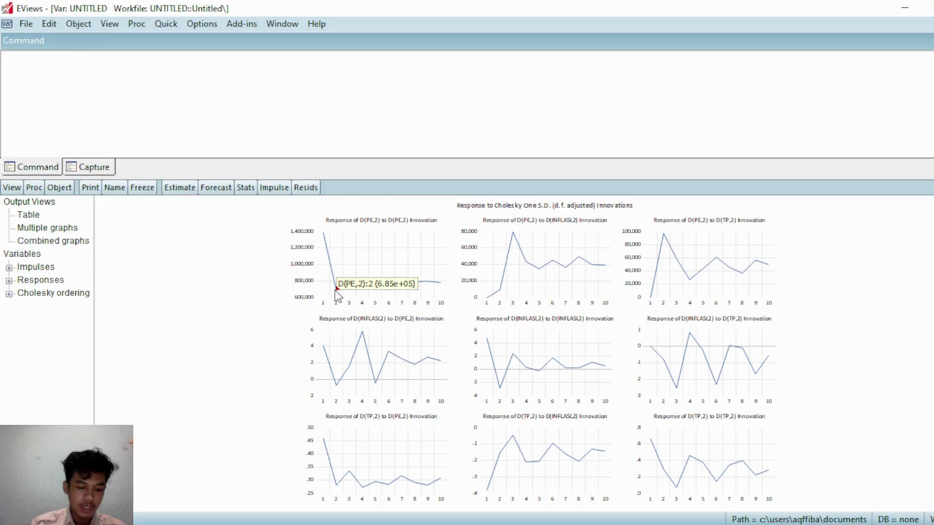
pyautogui.moveTo(388, 279)
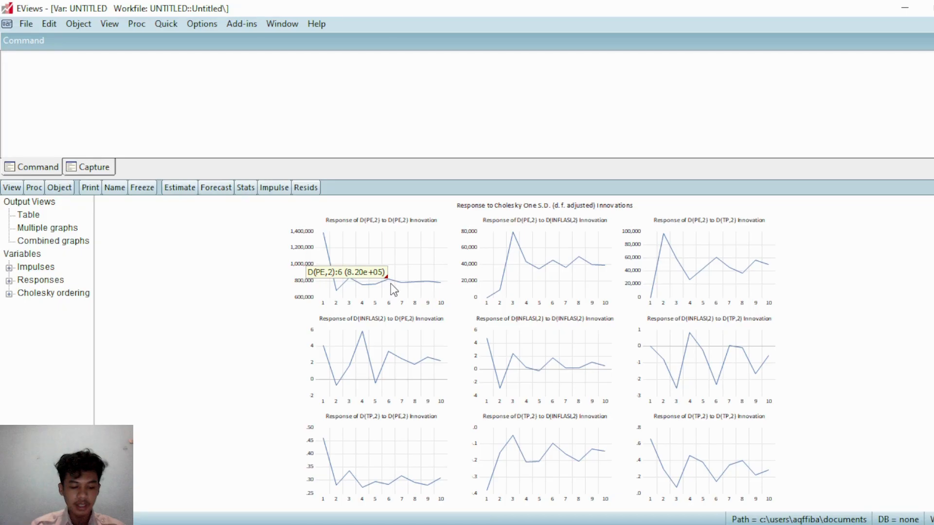
pyautogui.moveTo(496, 277)
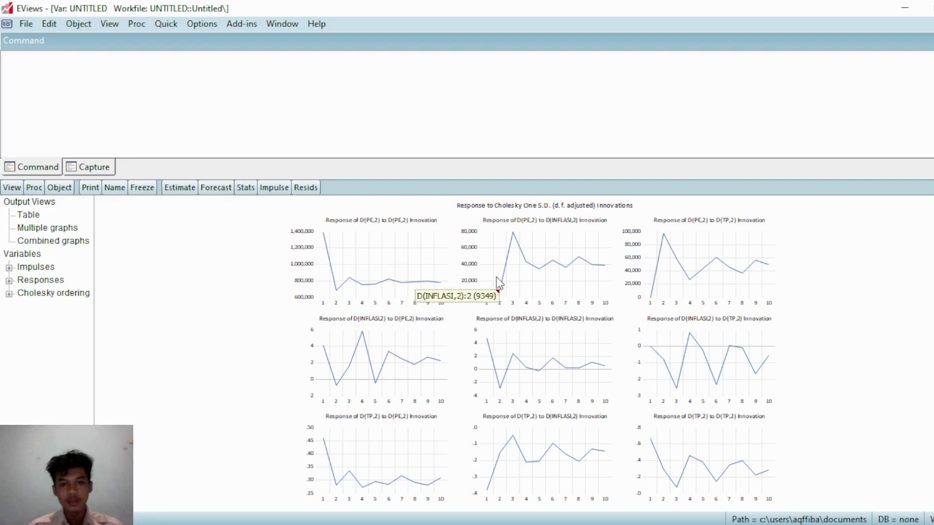
pyautogui.moveTo(517, 258)
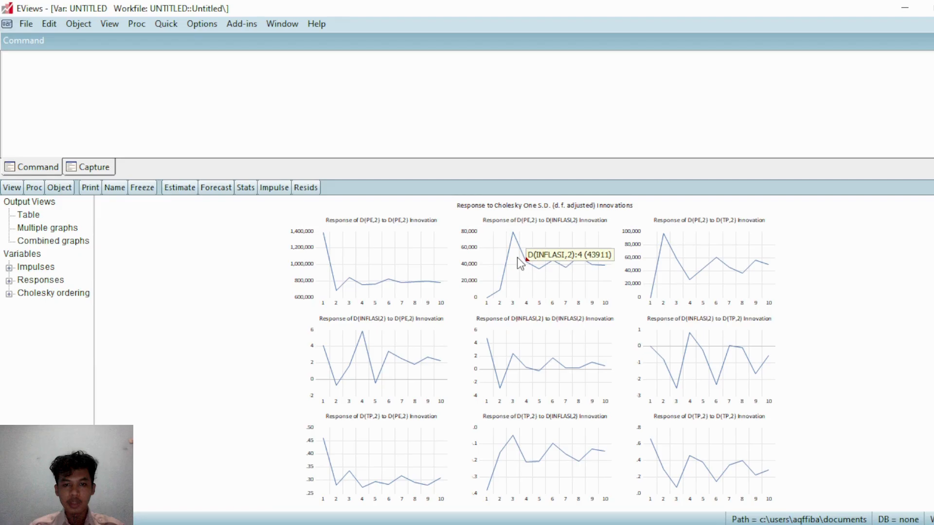
pyautogui.moveTo(547, 279)
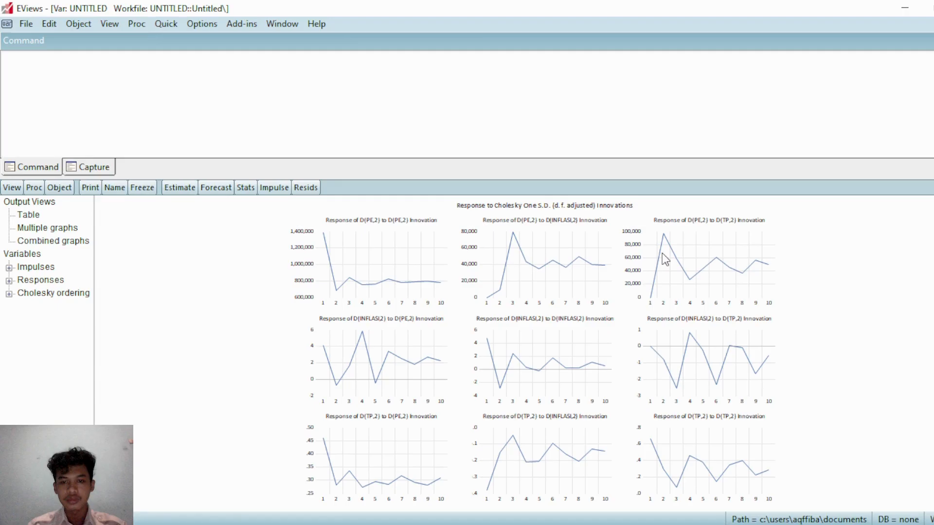
pyautogui.moveTo(690, 280)
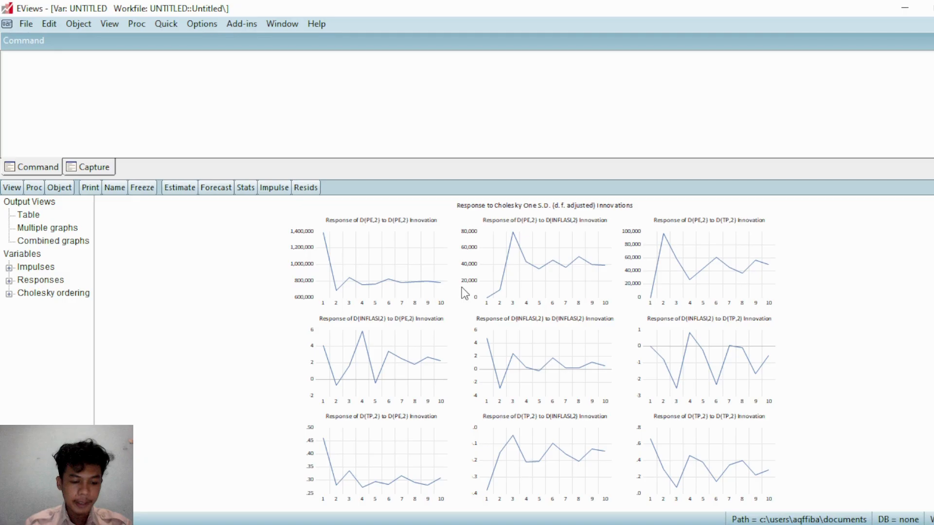
# Display the variance decomposition of the model as a table over 10 periods using Cholesky (d.f. adjusted) factors
pyautogui.click(30, 188)
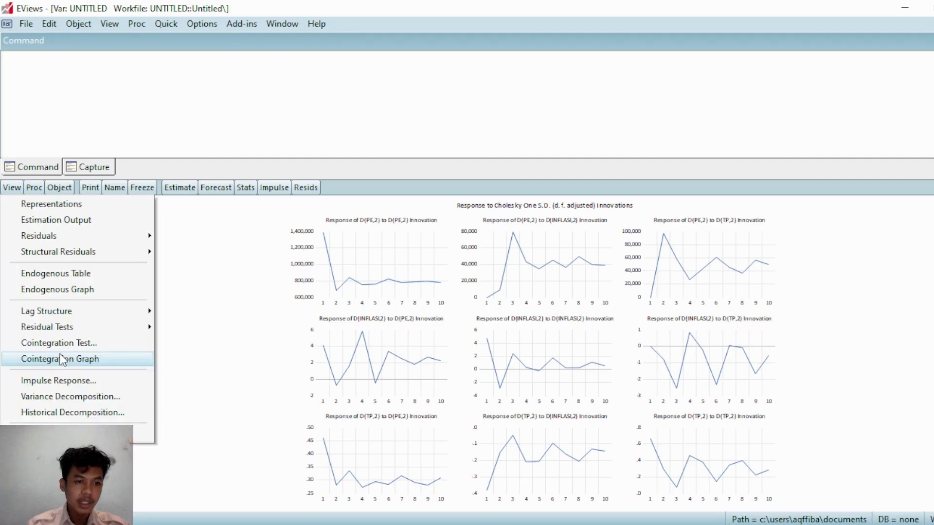
pyautogui.click(62, 396)
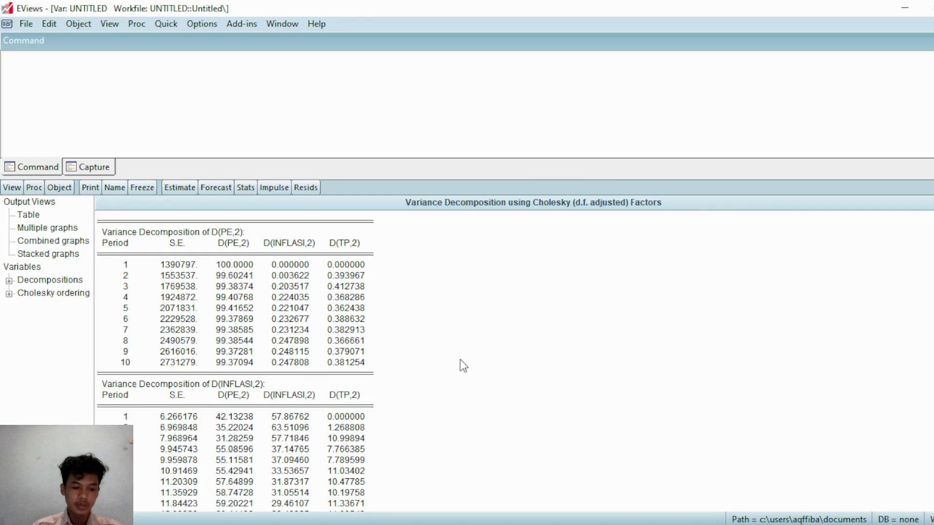